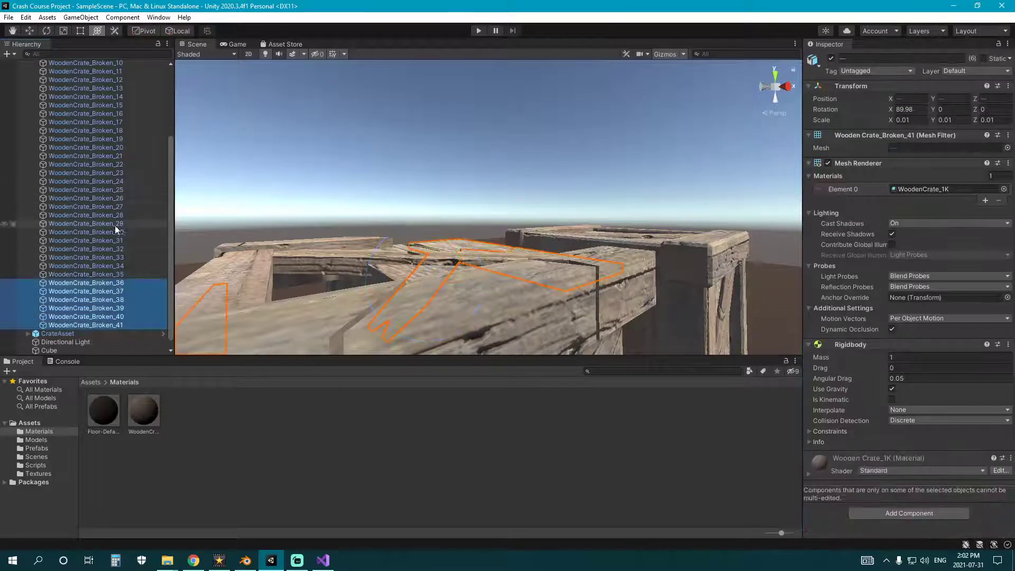
- Deactivate the WoodenCrate_Broken pieces 04, 05, 07, 10, 14, 17, 22, 30, 32 and 36 to 41
{"action": "left_click", "coordinate": [116, 233], "text": "ctrl"}
{"action": "left_click", "coordinate": [109, 248], "text": "ctrl"}
{"action": "left_click", "coordinate": [111, 163], "text": "ctrl"}
{"action": "left_click", "coordinate": [113, 130], "text": "ctrl"}
{"action": "scroll", "coordinate": [112, 134], "scroll_direction": "up", "scroll_amount": 4}
{"action": "left_click", "coordinate": [109, 174], "text": "ctrl"}
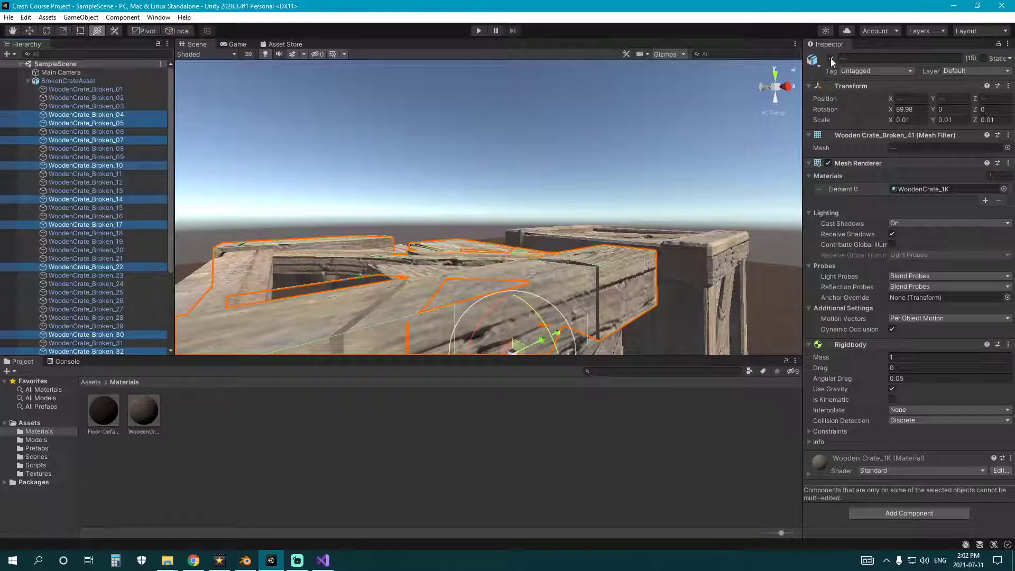
{"action": "left_click", "coordinate": [831, 59]}
{"action": "left_click", "coordinate": [429, 389]}
- Run the scene in Play mode to check how the broken crate collapses, and stop it again
{"action": "scroll", "coordinate": [333, 254], "scroll_direction": "down", "scroll_amount": 5}
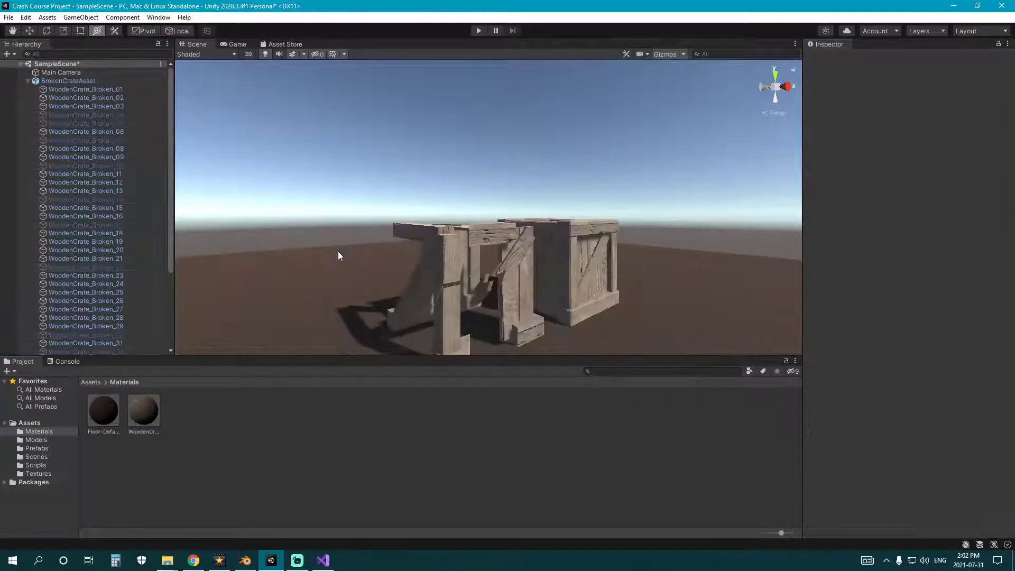
{"action": "left_click_drag", "start_coordinate": [339, 256], "coordinate": [521, 88], "text": "alt"}
{"action": "left_click", "coordinate": [479, 30]}
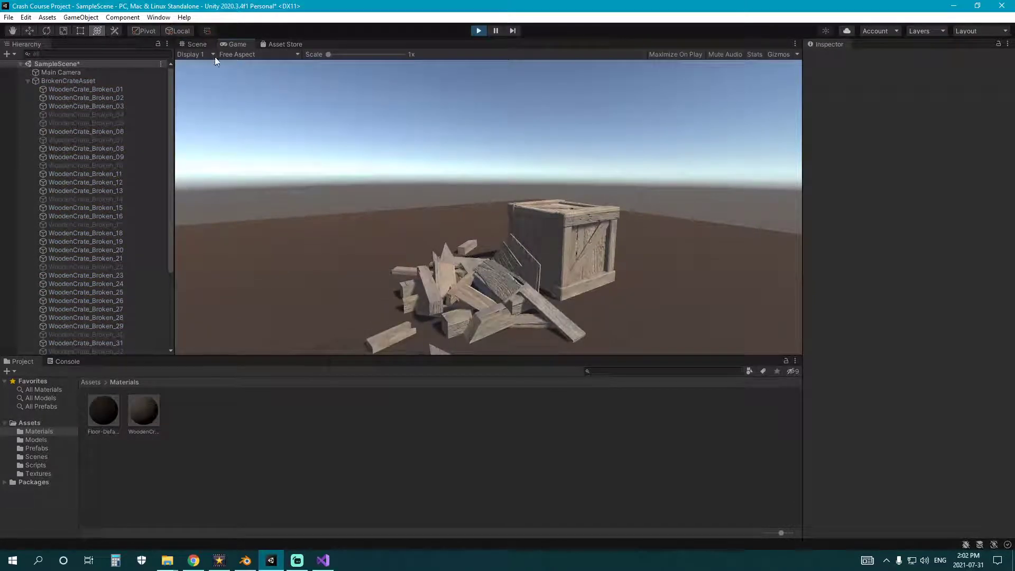
{"action": "key", "text": "ctrl+p"}
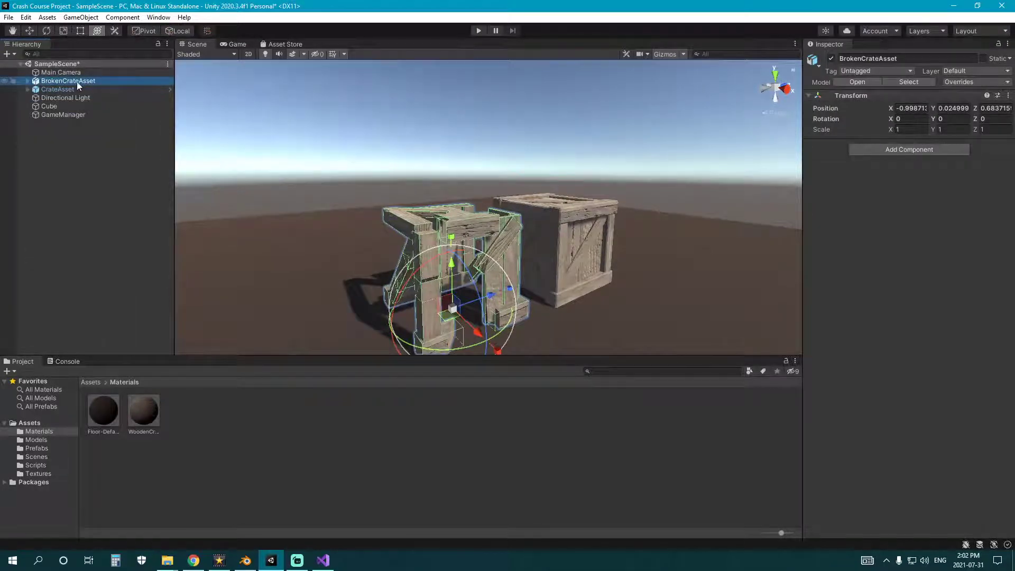
- Reset the Transform of BrokenCrateAsset so its position is 0, 0, 0
{"action": "right_click", "coordinate": [924, 97]}
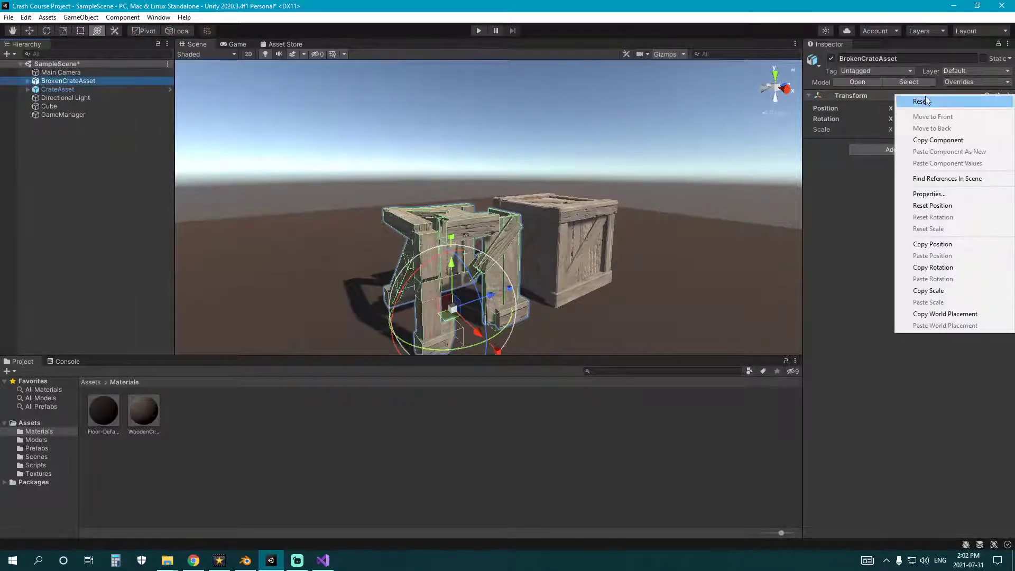
{"action": "left_click", "coordinate": [926, 101]}
{"action": "left_click_drag", "start_coordinate": [496, 158], "coordinate": [391, 196], "text": "alt"}
{"action": "middle_click_drag", "start_coordinate": [417, 196], "coordinate": [424, 121]}
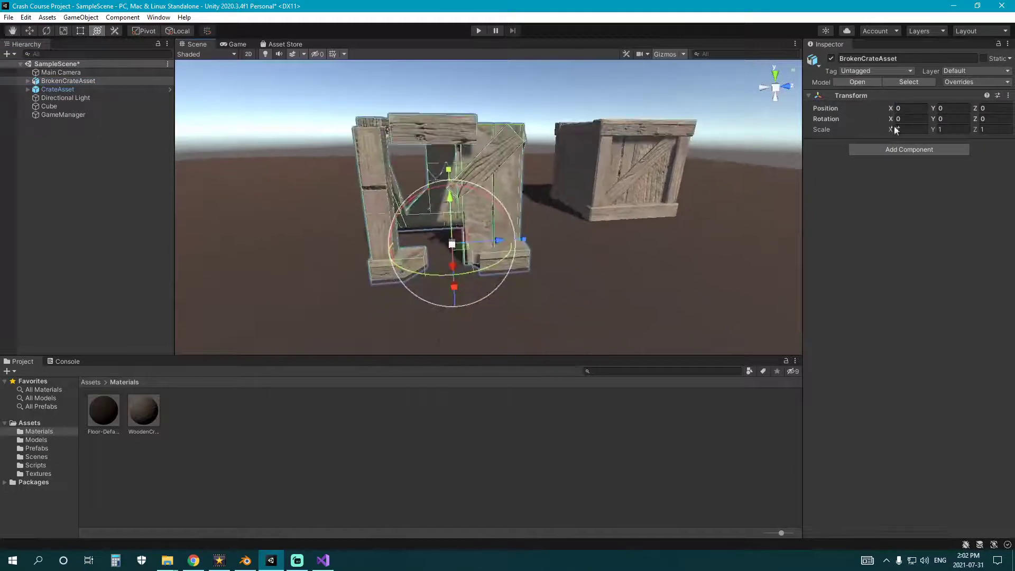
- Save BrokenCrateAsset as an original prefab in the Prefabs folder
{"action": "left_click", "coordinate": [47, 447]}
{"action": "left_click", "coordinate": [246, 244]}
{"action": "left_click_drag", "start_coordinate": [74, 81], "coordinate": [236, 427]}
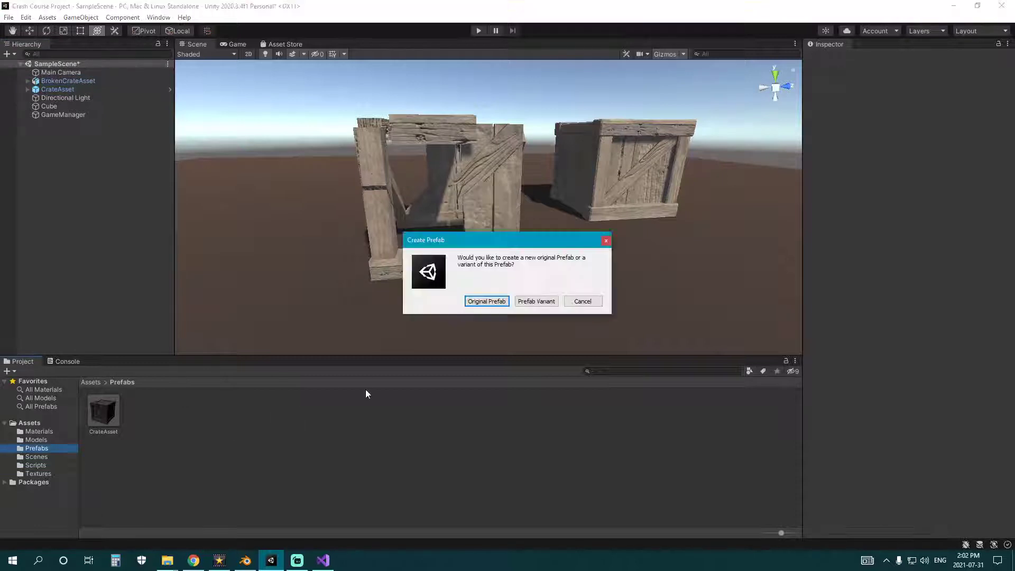
{"action": "left_click", "coordinate": [486, 301]}
{"action": "left_click", "coordinate": [287, 428]}
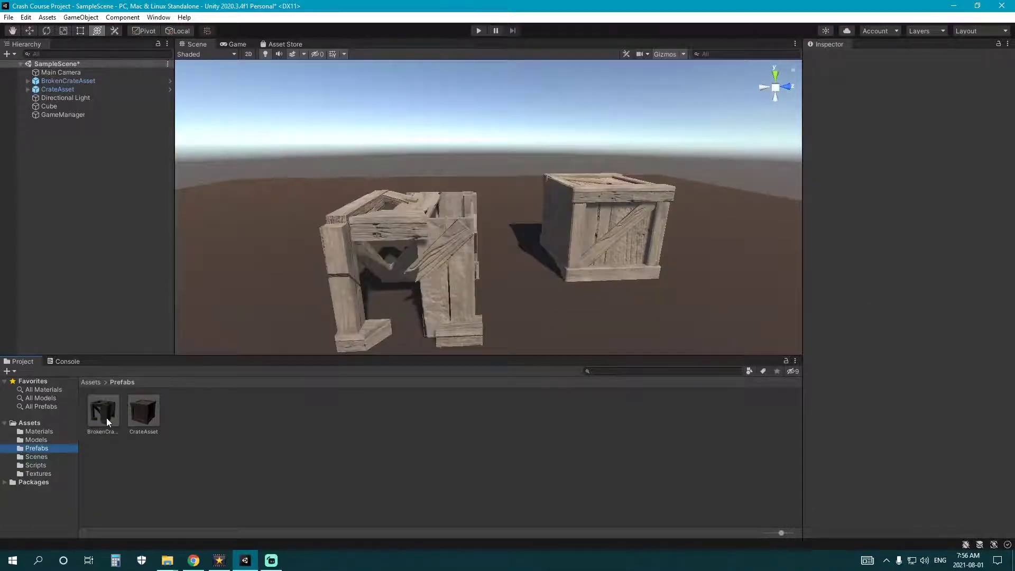
- Inspect the BrokenCrateAsset prefab preview, its child pieces in the scene and the components of CrateAsset
{"action": "left_click", "coordinate": [104, 418]}
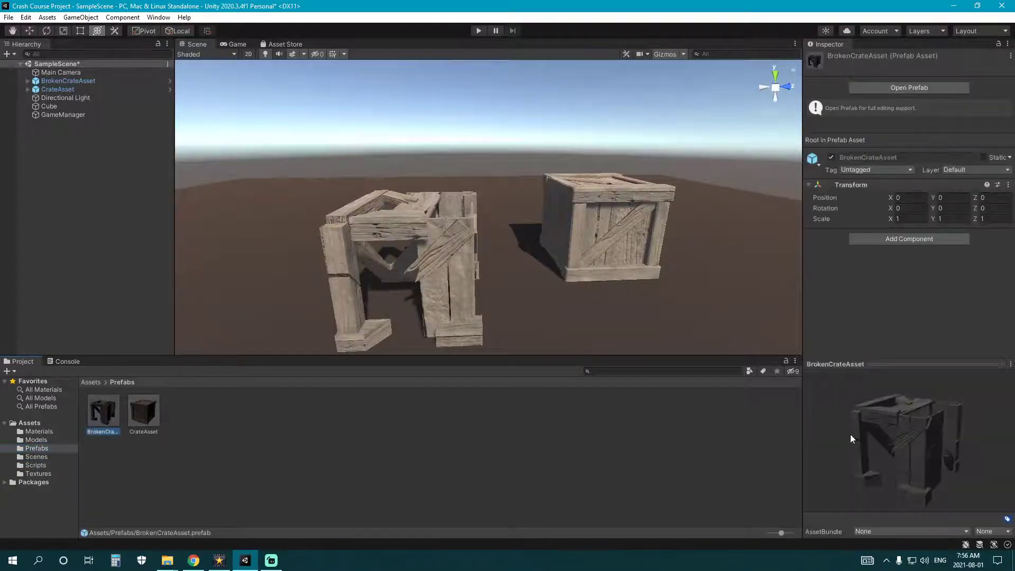
{"action": "left_click_drag", "start_coordinate": [851, 438], "coordinate": [910, 434]}
{"action": "left_click", "coordinate": [27, 81]}
{"action": "scroll", "coordinate": [97, 264], "scroll_direction": "down", "scroll_amount": 4}
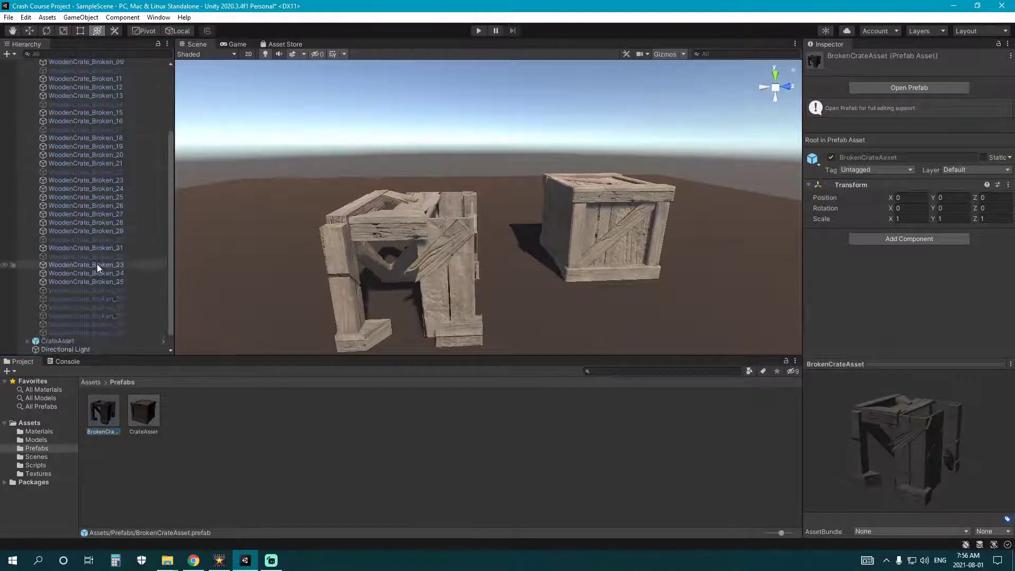
{"action": "left_click", "coordinate": [379, 442]}
{"action": "scroll", "coordinate": [78, 229], "scroll_direction": "up", "scroll_amount": 4}
{"action": "left_click", "coordinate": [27, 80]}
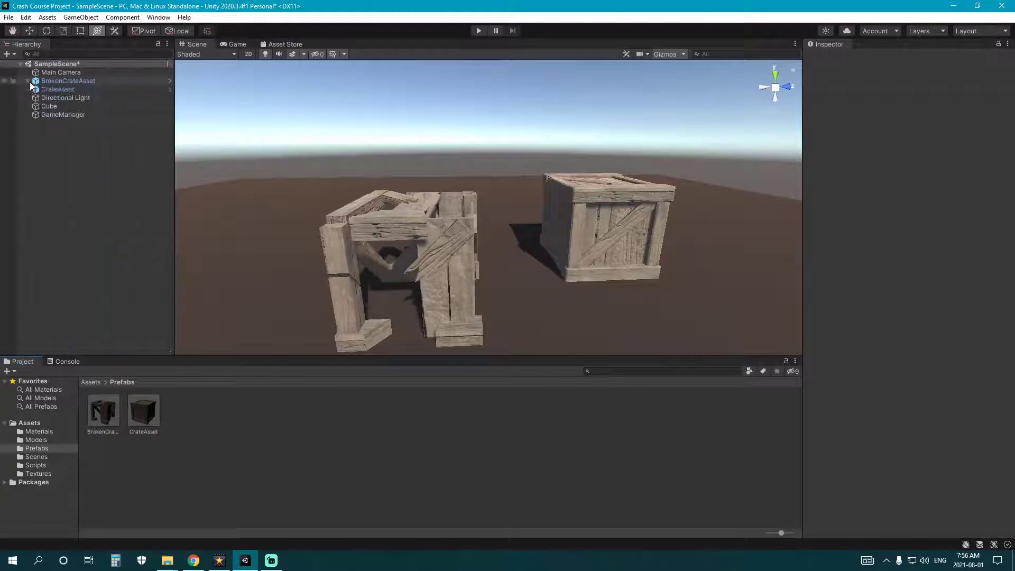
{"action": "left_click", "coordinate": [27, 81]}
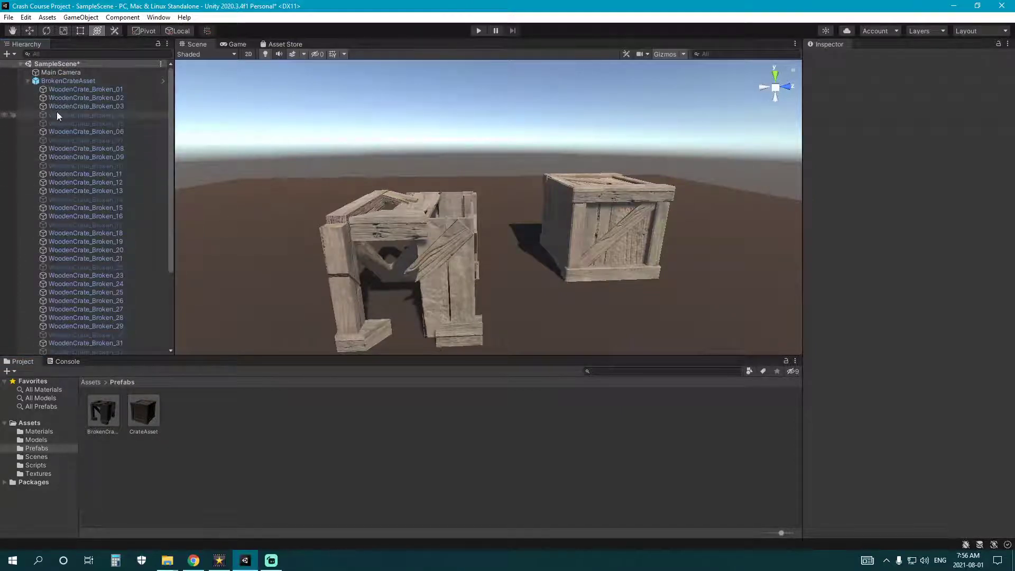
{"action": "left_click", "coordinate": [28, 81]}
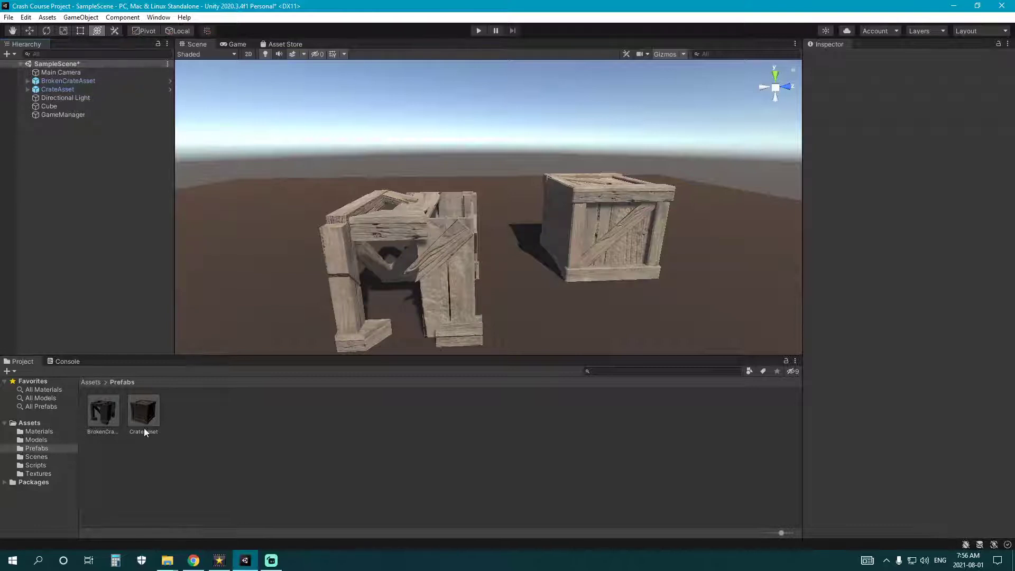
{"action": "left_click", "coordinate": [588, 222]}
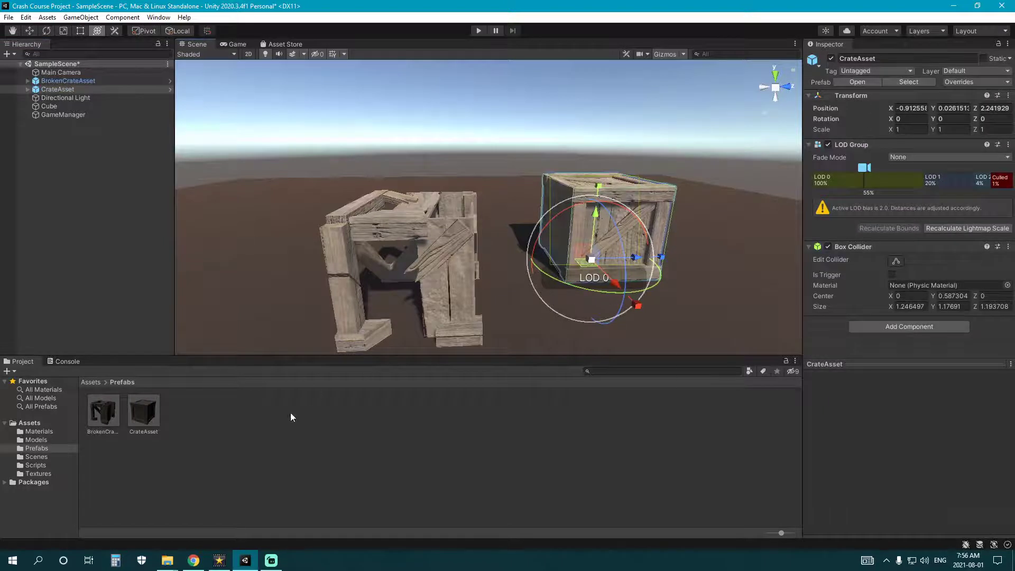
{"action": "left_click", "coordinate": [416, 407]}
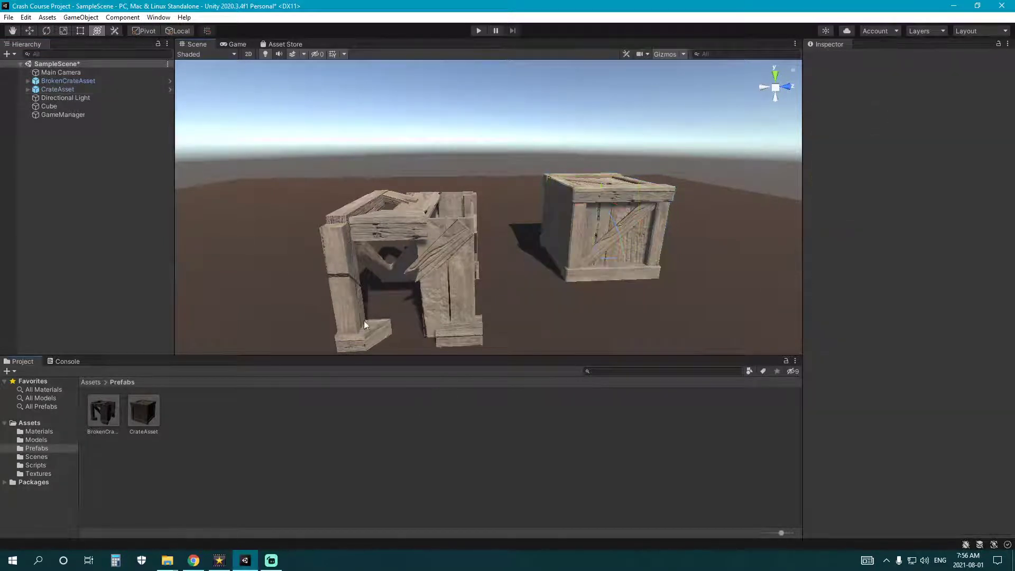
{"action": "right_click_drag", "start_coordinate": [421, 271], "coordinate": [454, 263]}
{"action": "middle_click_drag", "start_coordinate": [453, 263], "coordinate": [491, 252]}
{"action": "right_click_drag", "start_coordinate": [492, 252], "coordinate": [476, 251]}
{"action": "scroll", "coordinate": [475, 252], "scroll_direction": "down", "scroll_amount": 3}
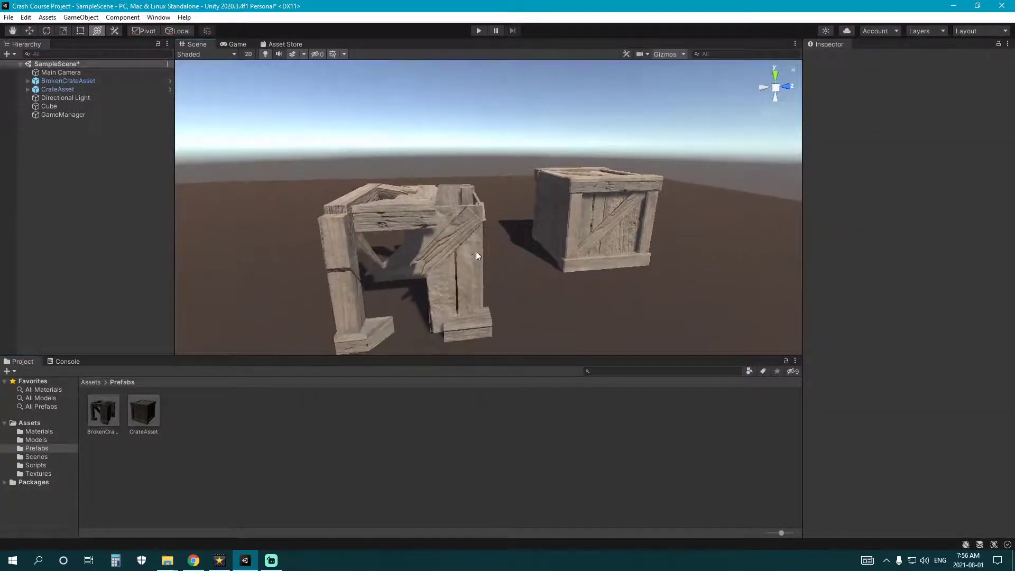
{"action": "middle_click_drag", "start_coordinate": [476, 252], "coordinate": [470, 267]}
{"action": "right_click_drag", "start_coordinate": [471, 268], "coordinate": [452, 266]}
{"action": "scroll", "coordinate": [452, 266], "scroll_direction": "up", "scroll_amount": 3}
{"action": "middle_click_drag", "start_coordinate": [451, 266], "coordinate": [411, 246]}
{"action": "right_click_drag", "start_coordinate": [410, 246], "coordinate": [458, 256]}
{"action": "scroll", "coordinate": [458, 256], "scroll_direction": "down", "scroll_amount": 3}
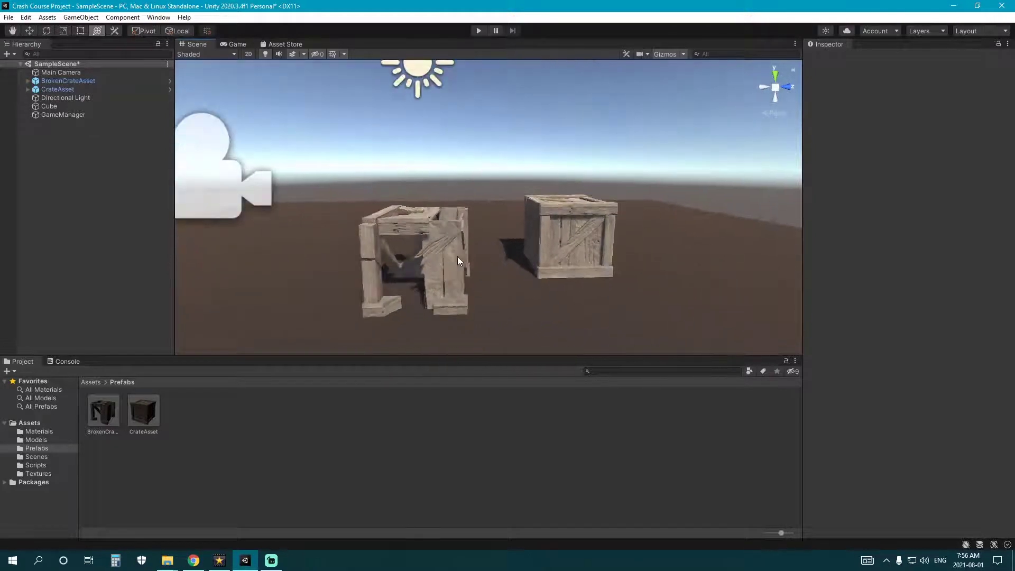
{"action": "left_click_drag", "start_coordinate": [457, 260], "coordinate": [432, 260], "text": "alt"}
{"action": "left_click_drag", "start_coordinate": [458, 291], "coordinate": [466, 267], "text": "alt"}
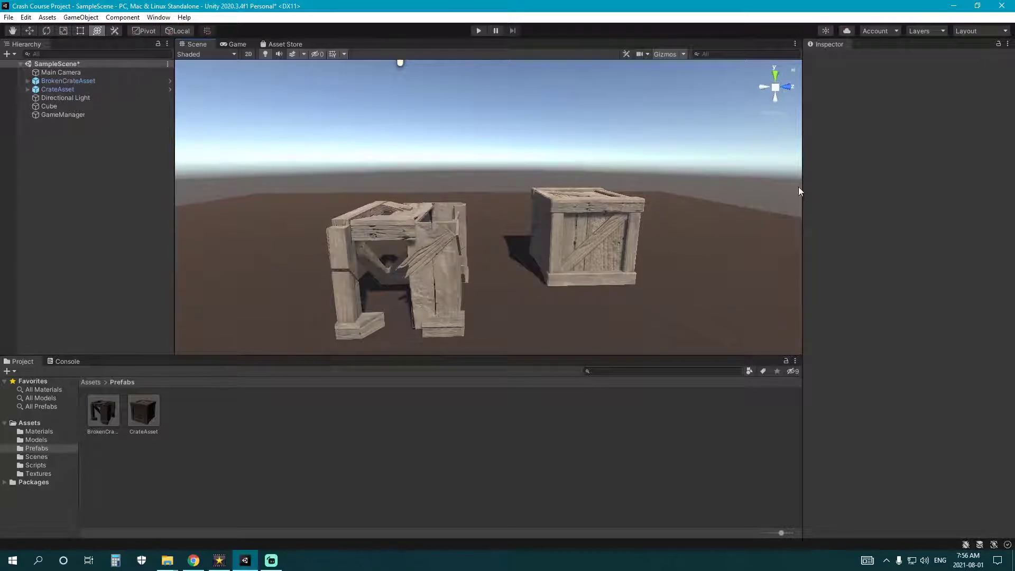
{"action": "left_click_drag", "start_coordinate": [799, 186], "coordinate": [805, 185]}
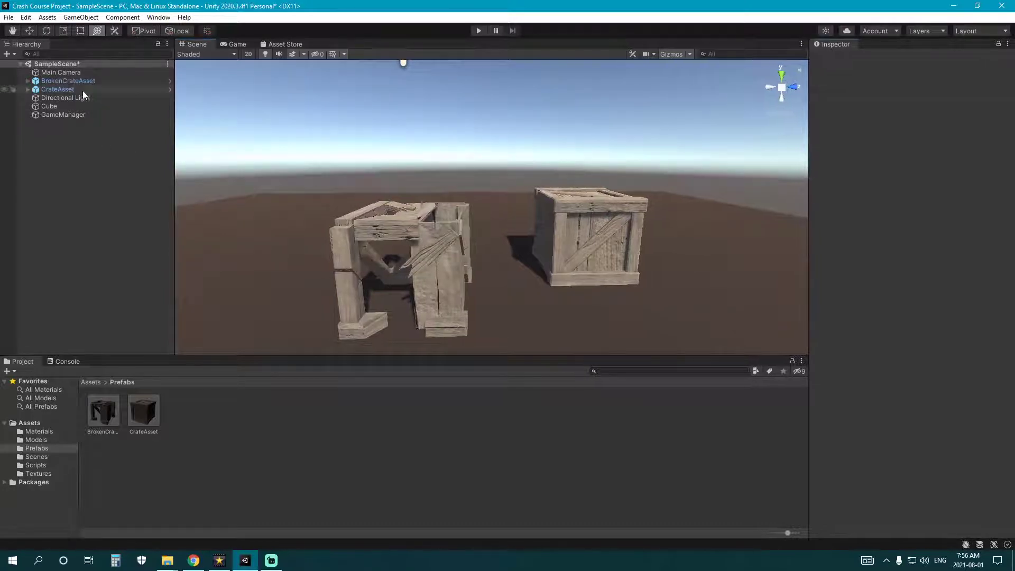
- Delete BrokenCrateAsset and CrateAsset from the scene
{"action": "left_click", "coordinate": [594, 233]}
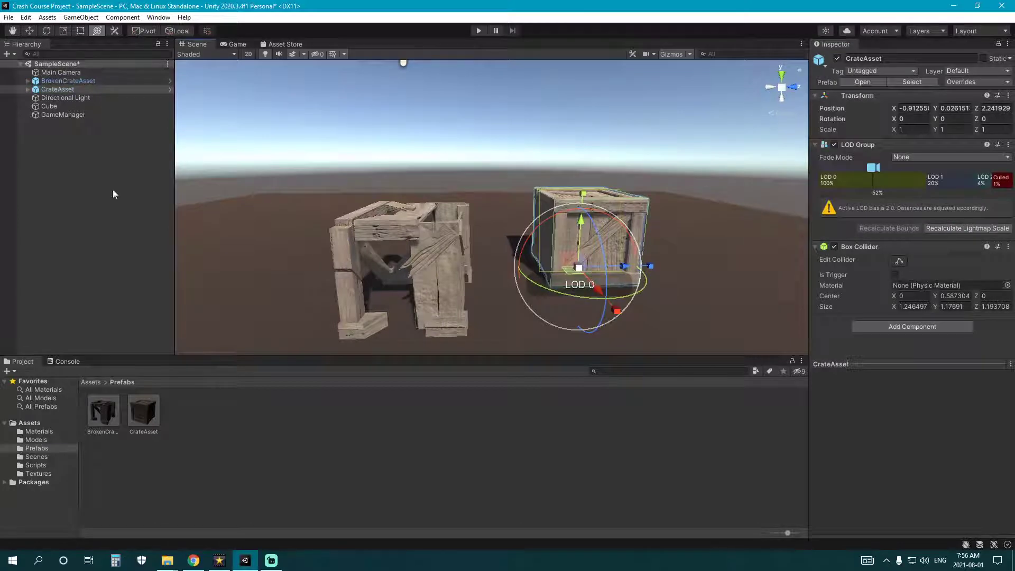
{"action": "left_click", "coordinate": [69, 141]}
{"action": "left_click", "coordinate": [70, 83]}
{"action": "left_click", "coordinate": [66, 89]}
{"action": "left_click", "coordinate": [71, 82]}
{"action": "key", "text": "Delete"}
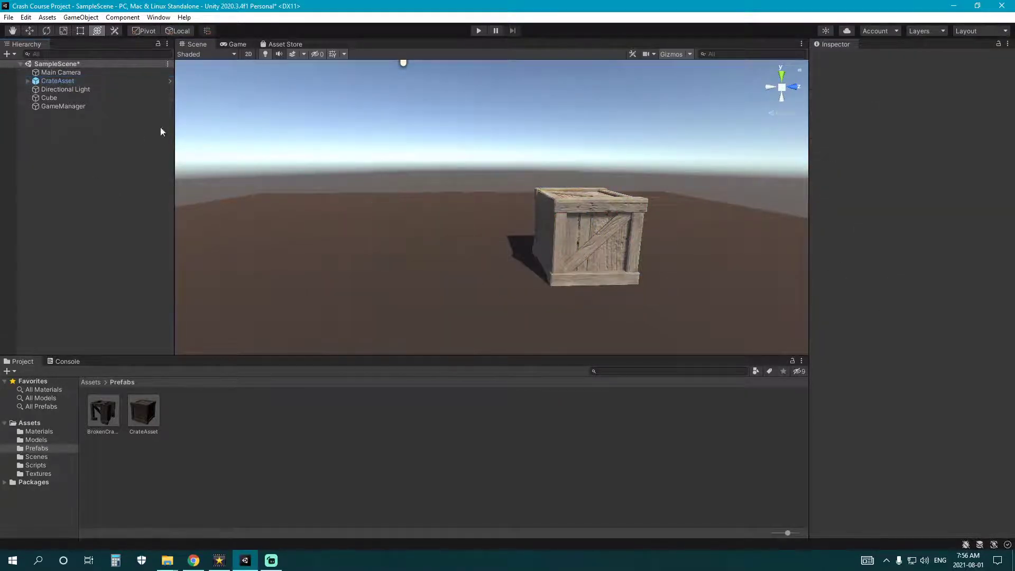
{"action": "left_click", "coordinate": [63, 81]}
{"action": "key", "text": "Delete"}
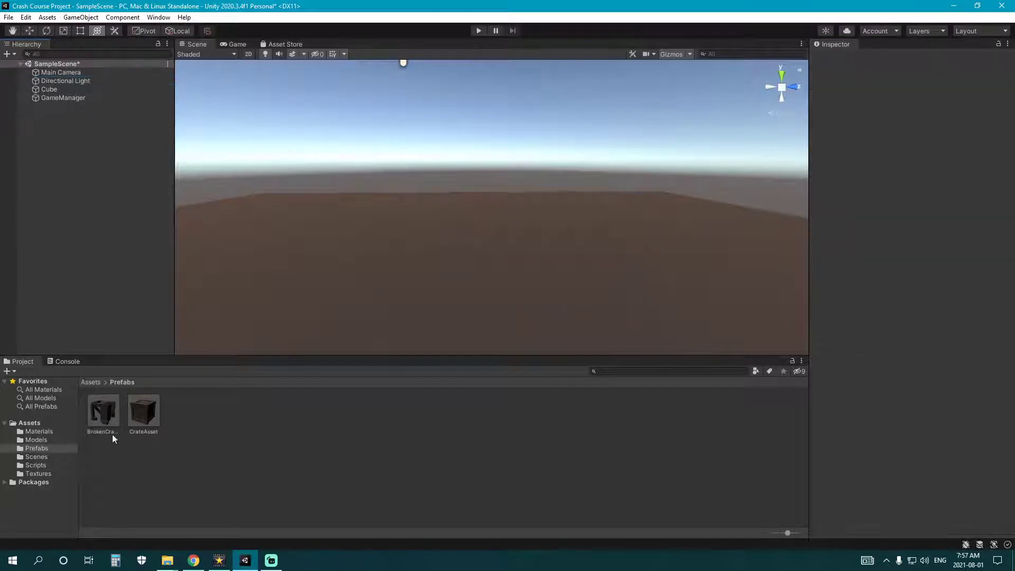
- Place the CrateAsset prefab on the ground in the scene and add a Rigidbody component to it
{"action": "left_click_drag", "start_coordinate": [143, 411], "coordinate": [464, 264]}
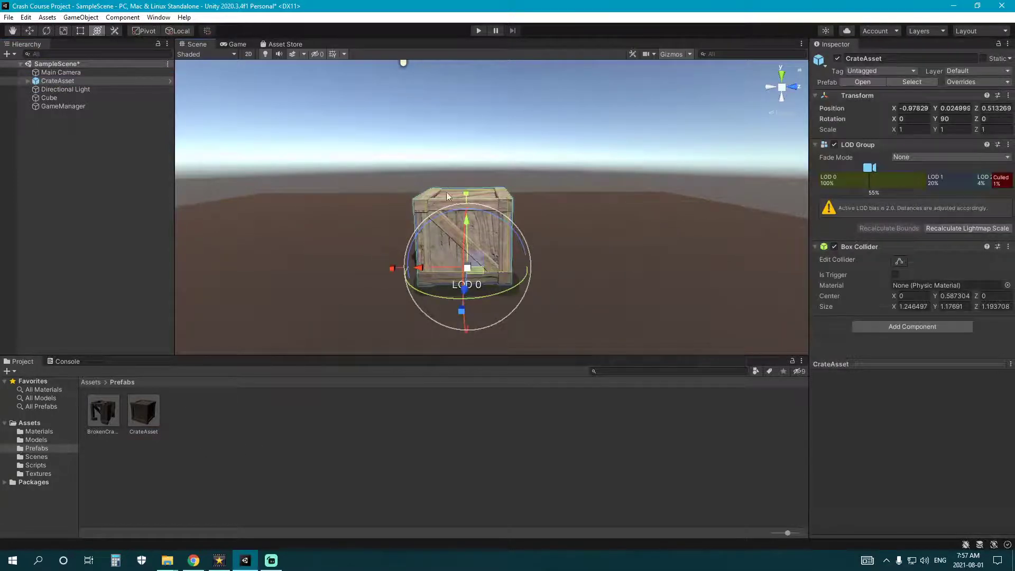
{"action": "left_click", "coordinate": [895, 325]}
{"action": "type", "text": "rigid"}
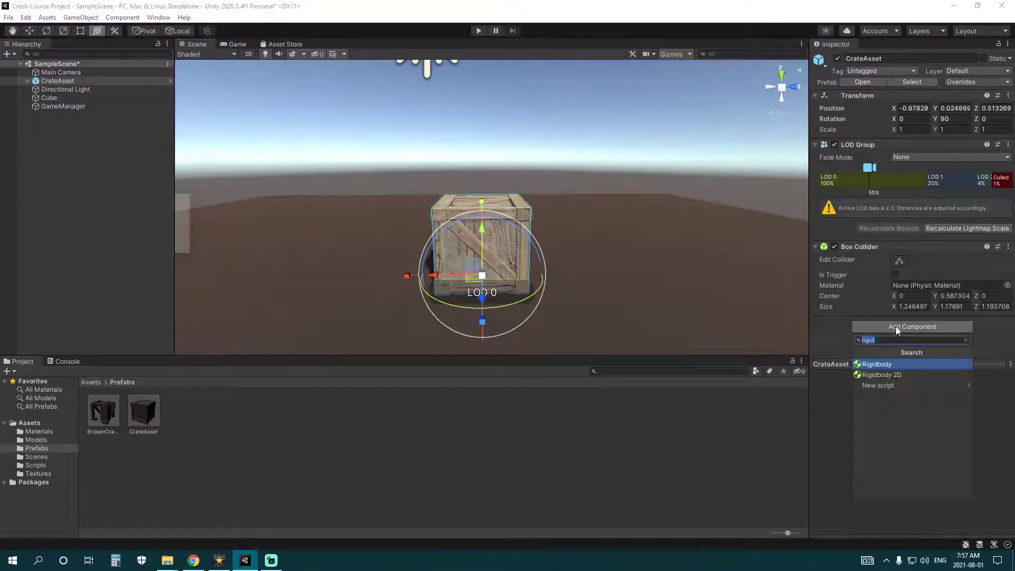
{"action": "left_click", "coordinate": [877, 363]}
{"action": "left_click_drag", "start_coordinate": [423, 240], "coordinate": [496, 240], "text": "alt"}
{"action": "middle_click_drag", "start_coordinate": [497, 240], "coordinate": [590, 197]}
{"action": "scroll", "coordinate": [590, 197], "scroll_direction": "down", "scroll_amount": 3}
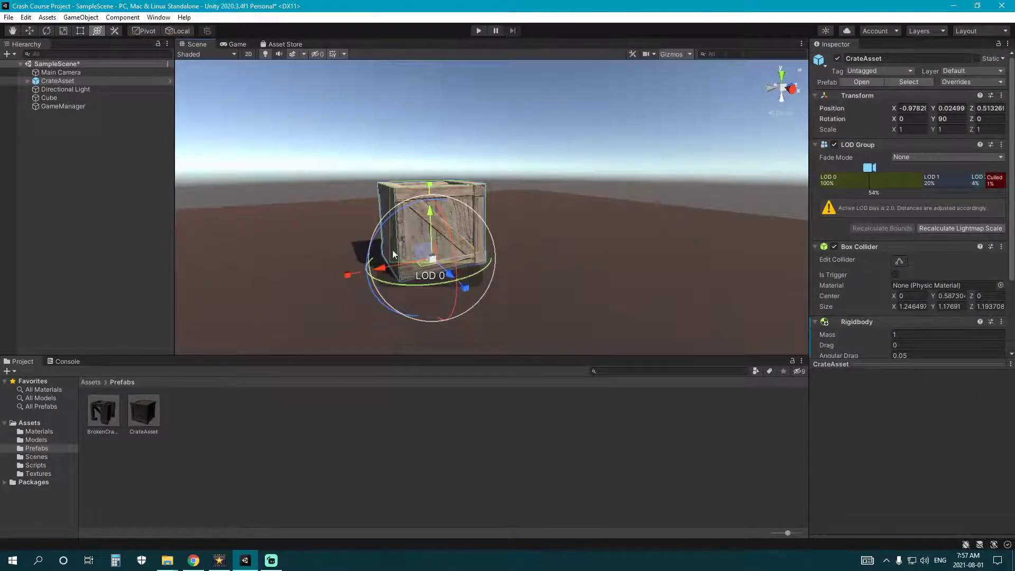
- Raise the crate slightly off the ground to a Y position of about 0.05
{"action": "mouse_move", "coordinate": [431, 214]}
{"action": "left_mouse_down"}
{"action": "mouse_move", "coordinate": [432, 184]}
{"action": "mouse_move", "coordinate": [432, 211]}
{"action": "left_mouse_up"}
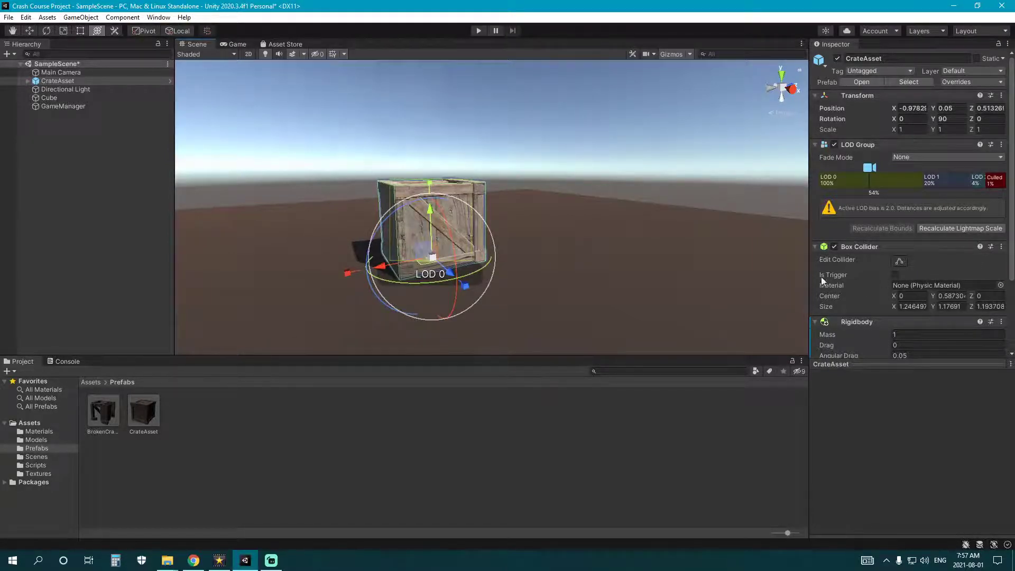
{"action": "right_click_drag", "start_coordinate": [525, 243], "coordinate": [525, 247]}
{"action": "middle_click_drag", "start_coordinate": [526, 248], "coordinate": [540, 256]}
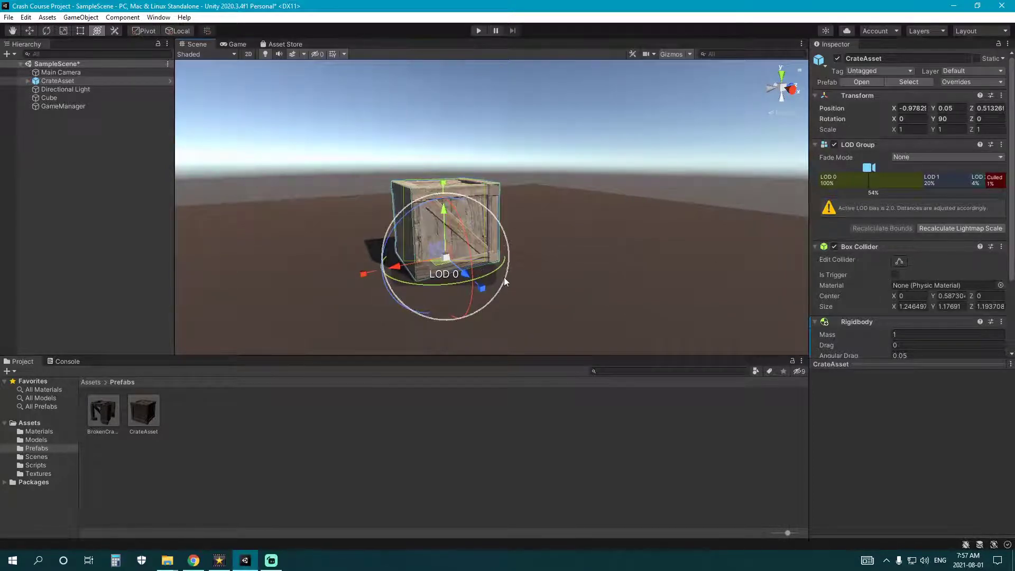
{"action": "left_click_drag", "start_coordinate": [503, 277], "coordinate": [540, 272], "text": "alt"}
{"action": "right_click_drag", "start_coordinate": [540, 272], "coordinate": [535, 276]}
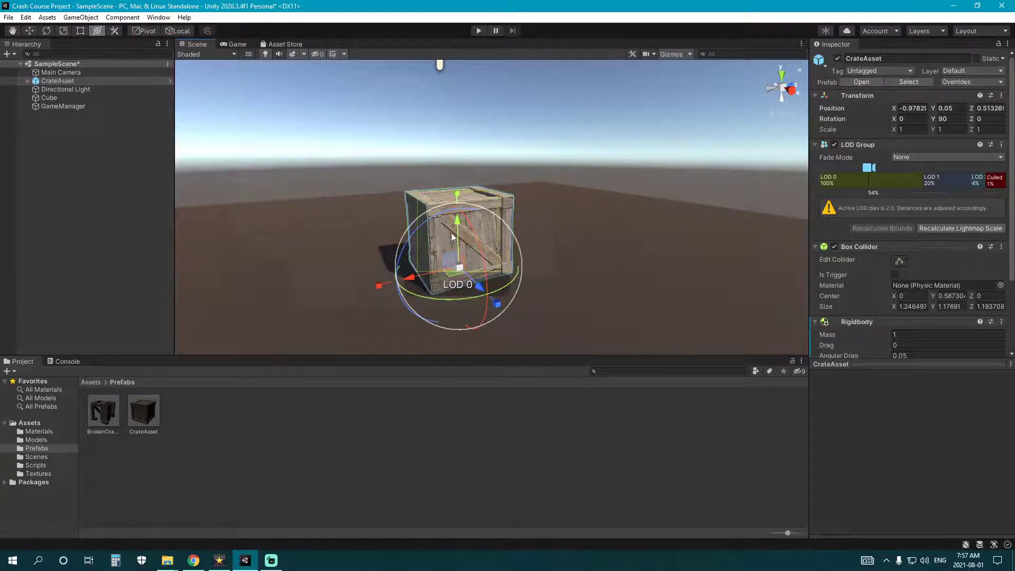
- Set the mass of the crate's Rigidbody to 7
{"action": "scroll", "coordinate": [878, 275], "scroll_direction": "down", "scroll_amount": 4}
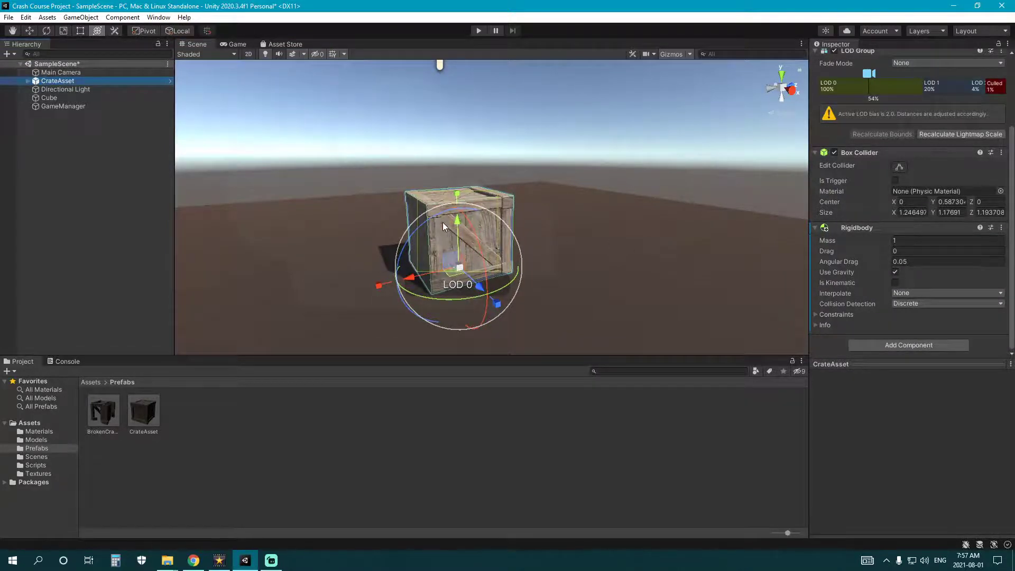
{"action": "left_click", "coordinate": [904, 240]}
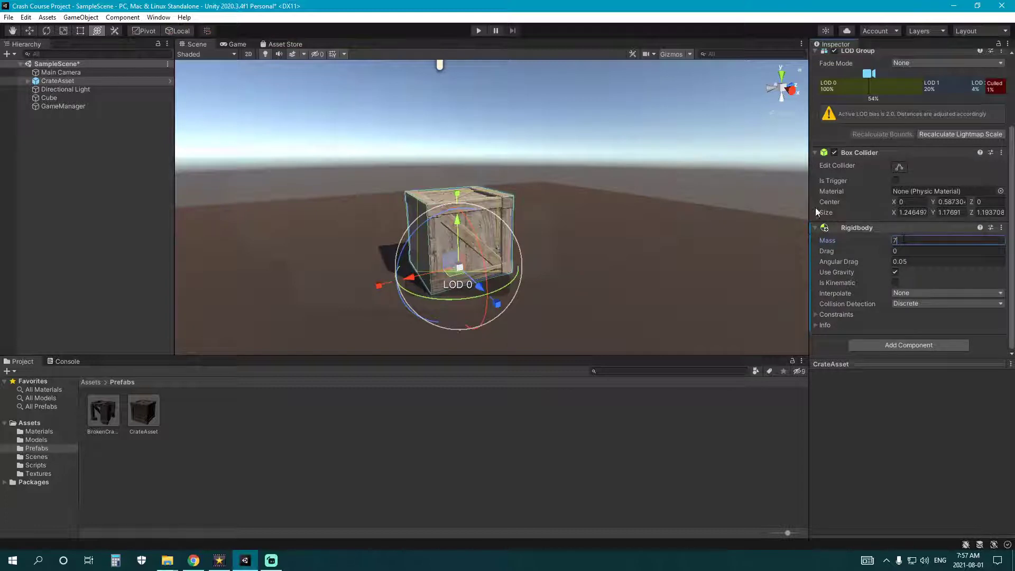
{"action": "type", "text": "7"}
{"action": "left_click", "coordinate": [460, 394]}
- Duplicate the crate and move the copy above and partly beside the original, to about Y 2.26 and Z -0.24
{"action": "left_click", "coordinate": [463, 240]}
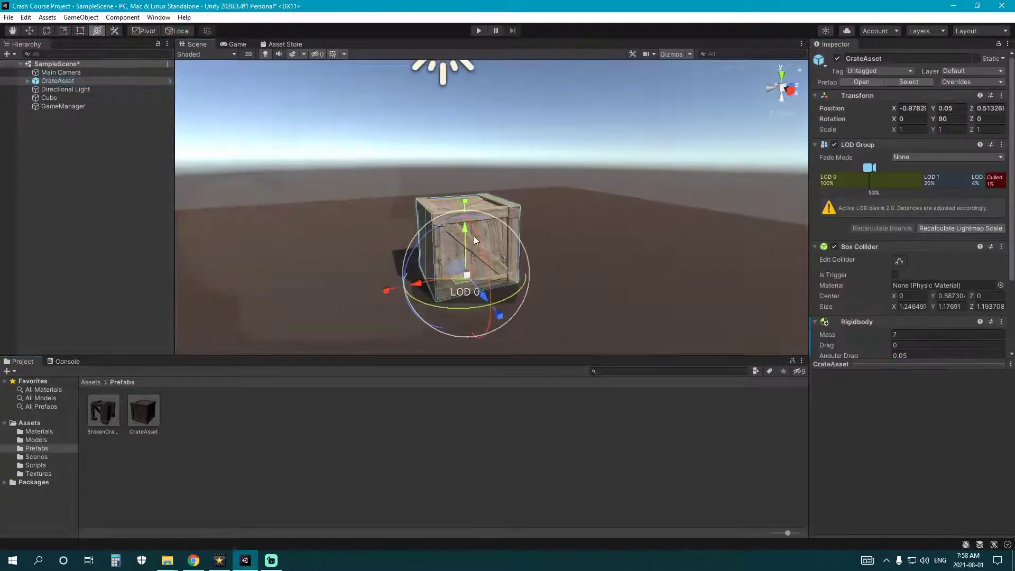
{"action": "key", "text": "ctrl+d"}
{"action": "left_click_drag", "start_coordinate": [465, 233], "coordinate": [467, 96]}
{"action": "middle_click_drag", "start_coordinate": [502, 185], "coordinate": [505, 223]}
{"action": "left_click_drag", "start_coordinate": [465, 143], "coordinate": [465, 124]}
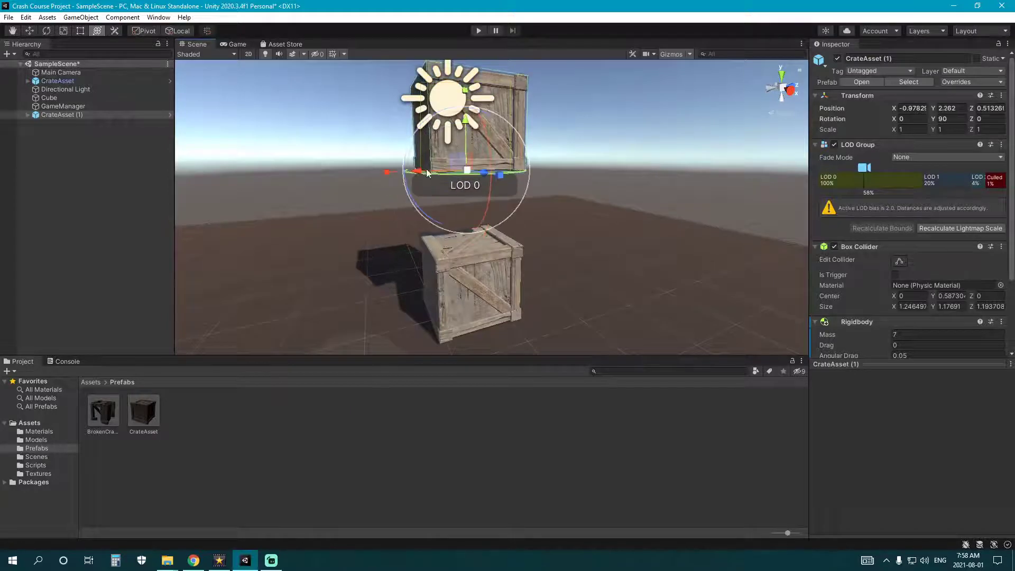
{"action": "left_click_drag", "start_coordinate": [423, 170], "coordinate": [367, 172]}
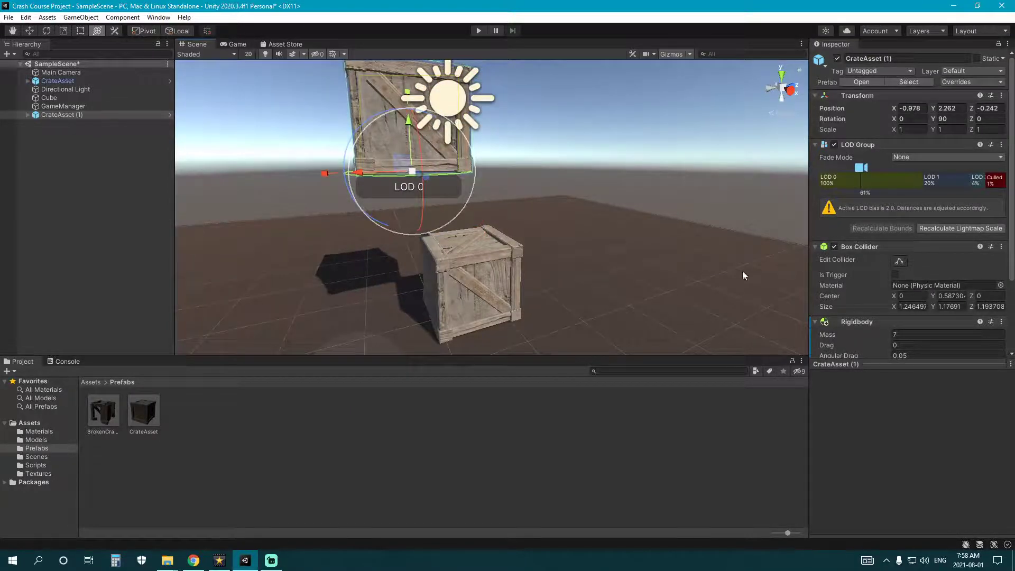
{"action": "scroll", "coordinate": [489, 158], "scroll_direction": "up", "scroll_amount": 2}
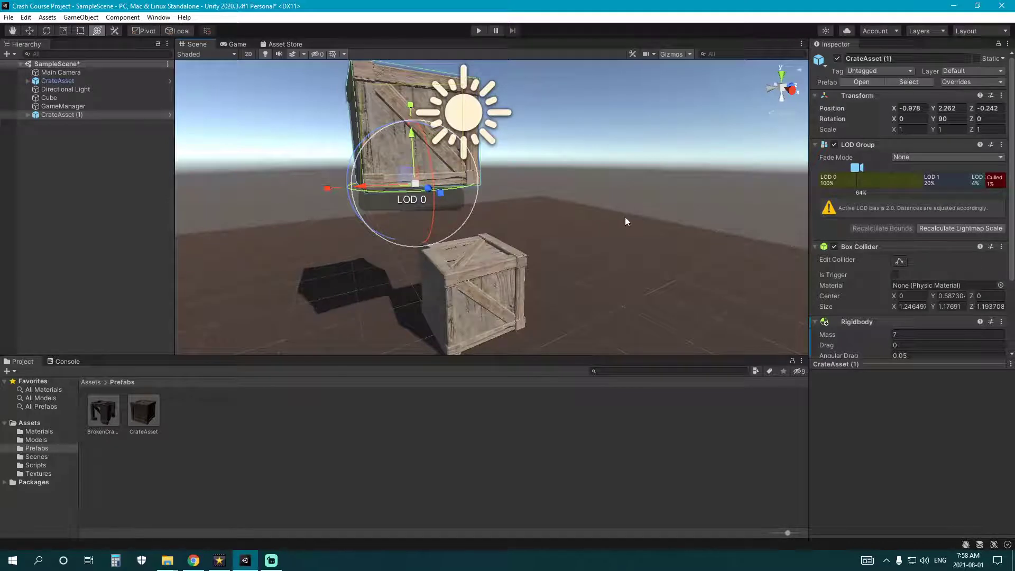
{"action": "right_click_drag", "start_coordinate": [515, 208], "coordinate": [511, 233]}
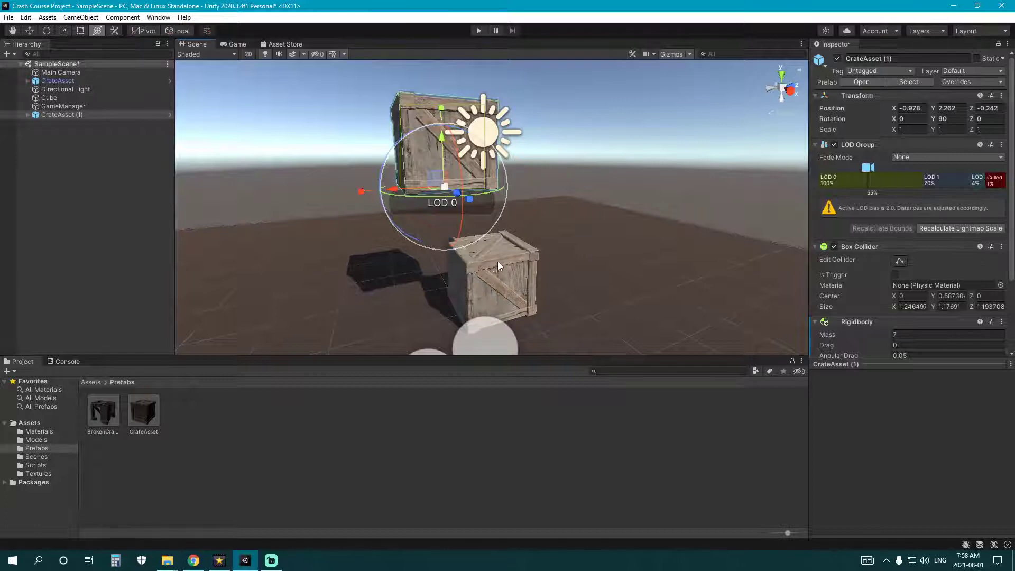
- Raise the duplicated crate higher above the ground, to about Y 2.8
{"action": "mouse_move", "coordinate": [491, 253]}
{"action": "right_mouse_down"}
{"action": "mouse_move", "coordinate": [484, 259]}
{"action": "mouse_move", "coordinate": [508, 255]}
{"action": "right_mouse_up"}
{"action": "mouse_move", "coordinate": [508, 254]}
{"action": "middle_mouse_down"}
{"action": "mouse_move", "coordinate": [515, 233]}
{"action": "mouse_move", "coordinate": [514, 248]}
{"action": "middle_mouse_up"}
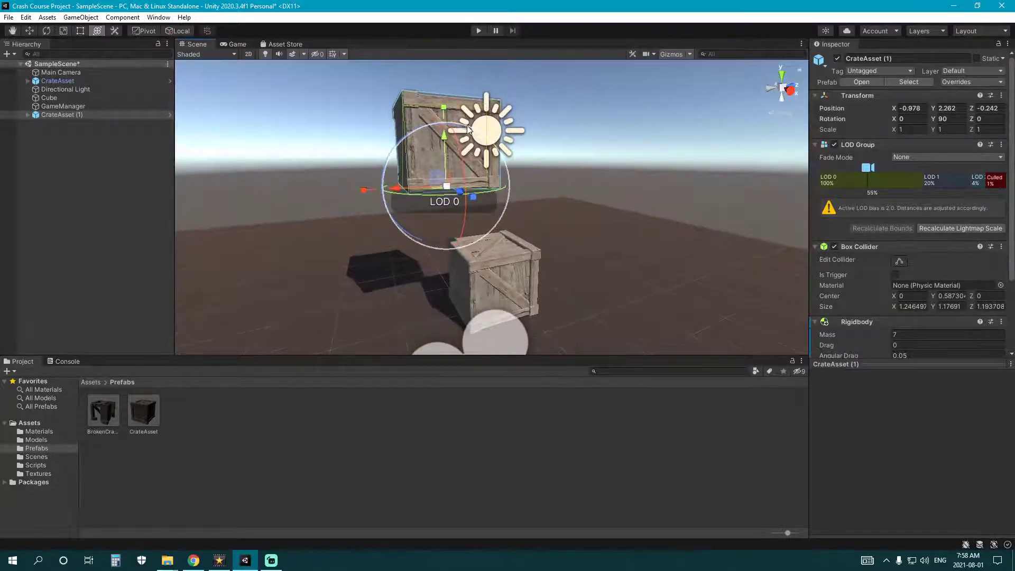
{"action": "left_click_drag", "start_coordinate": [446, 140], "coordinate": [448, 103]}
- Play the scene to test how the raised crate falls onto the lower one, and stop it
{"action": "left_click", "coordinate": [489, 391]}
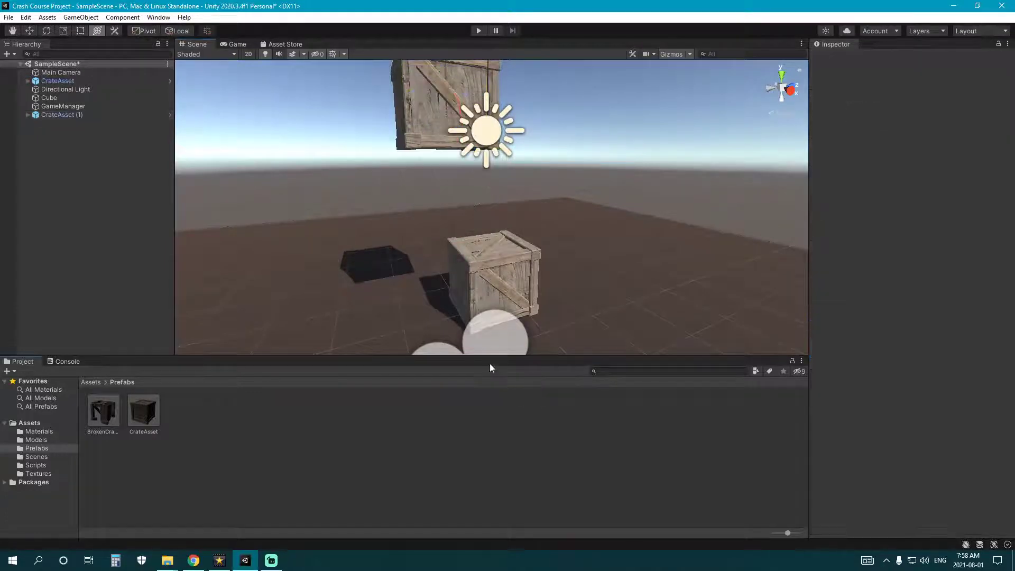
{"action": "left_click", "coordinate": [478, 30]}
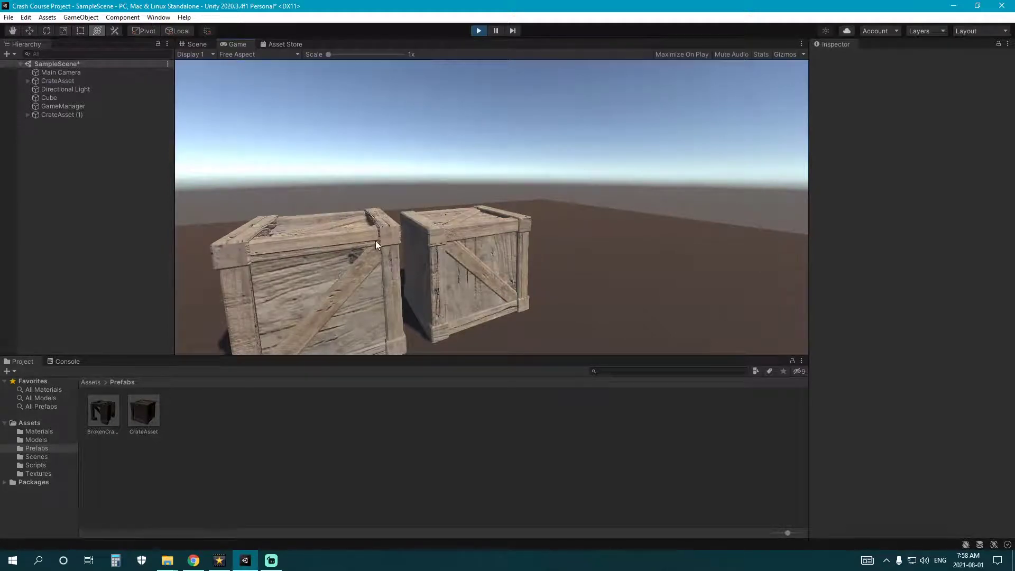
{"action": "left_click", "coordinate": [477, 31]}
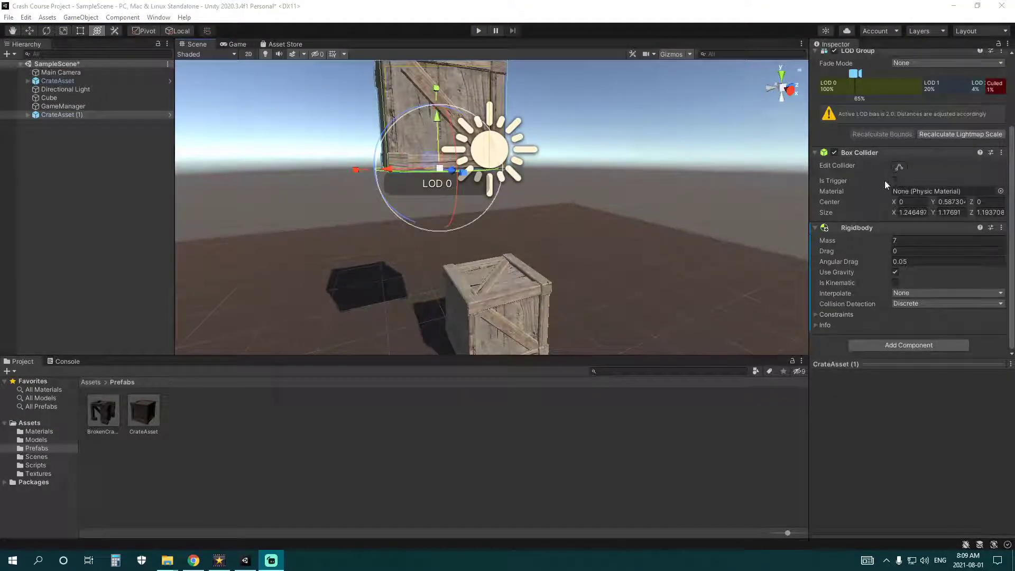
{"action": "middle_click_drag", "start_coordinate": [471, 240], "coordinate": [469, 212]}
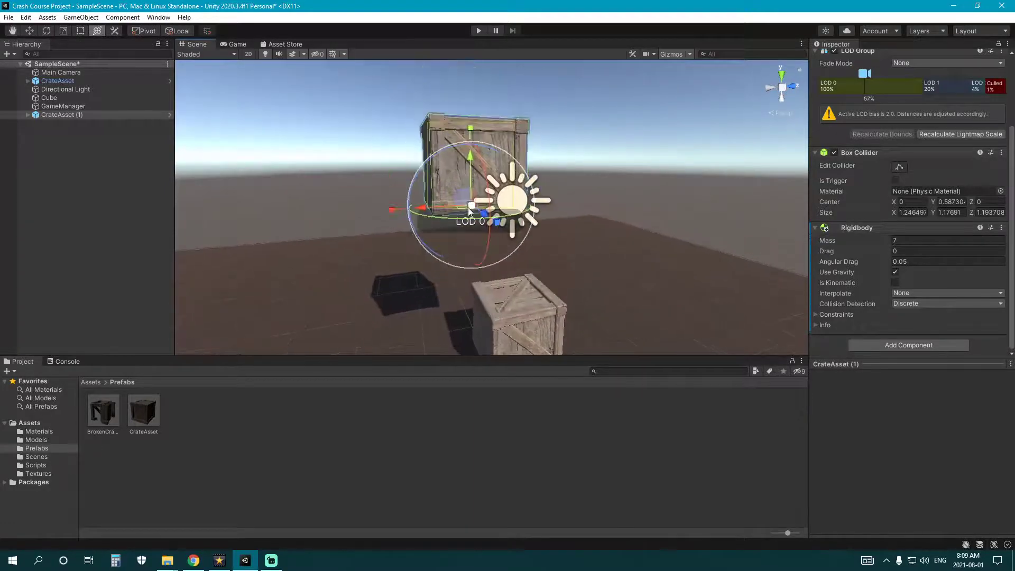
{"action": "right_click_drag", "start_coordinate": [468, 271], "coordinate": [518, 268]}
{"action": "mouse_move", "coordinate": [518, 269]}
{"action": "left_mouse_down", "text": "alt"}
{"action": "mouse_move", "coordinate": [542, 244]}
{"action": "mouse_move", "coordinate": [540, 280]}
{"action": "mouse_move", "coordinate": [537, 264]}
{"action": "left_mouse_up", "text": "alt"}
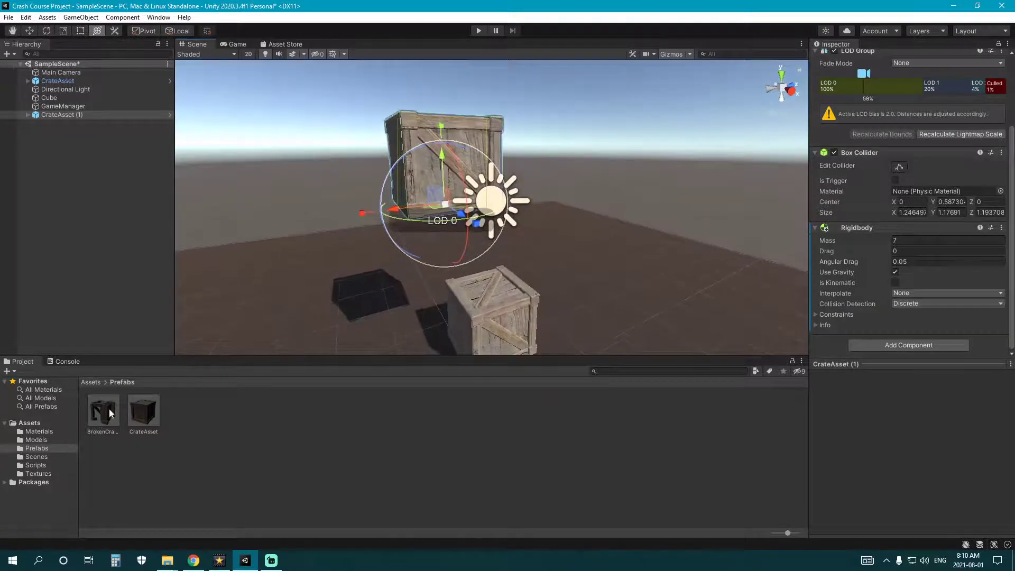
{"action": "left_click_drag", "start_coordinate": [103, 411], "coordinate": [206, 427]}
{"action": "left_click_drag", "start_coordinate": [485, 296], "coordinate": [449, 253], "text": "alt"}
{"action": "scroll", "coordinate": [948, 198], "scroll_direction": "up", "scroll_amount": 3}
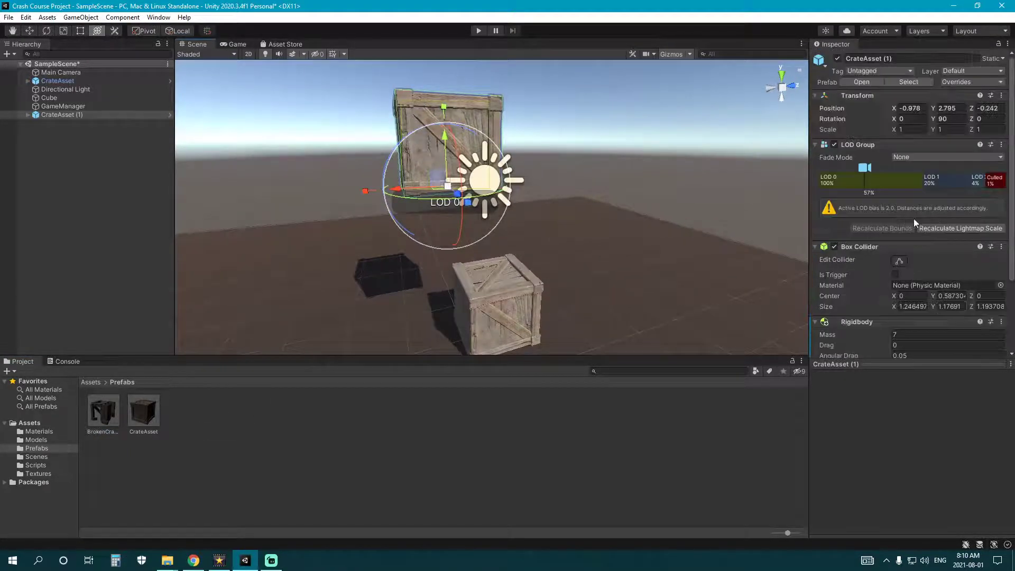
{"action": "left_click", "coordinate": [951, 71]}
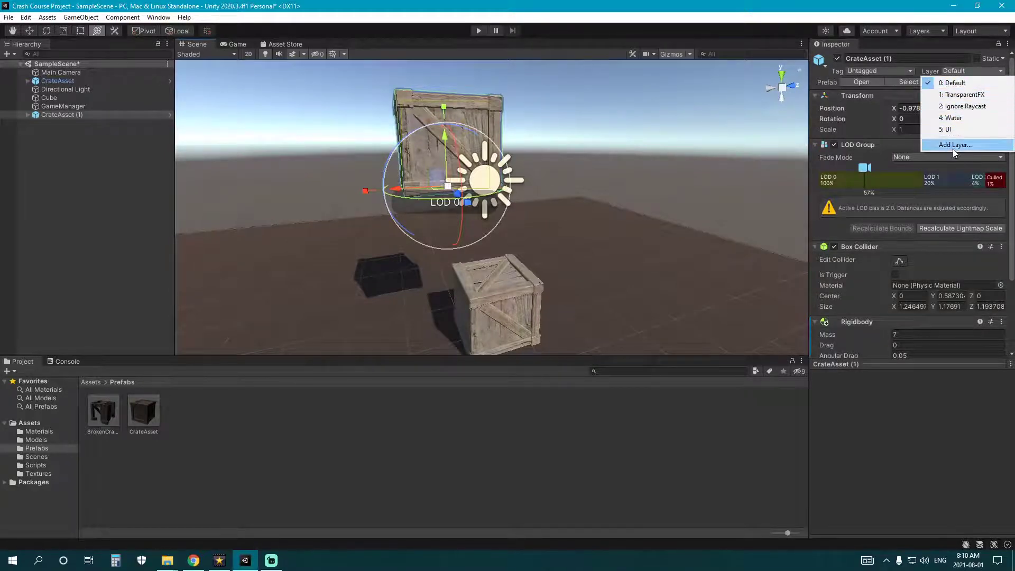
{"action": "left_click", "coordinate": [726, 424]}
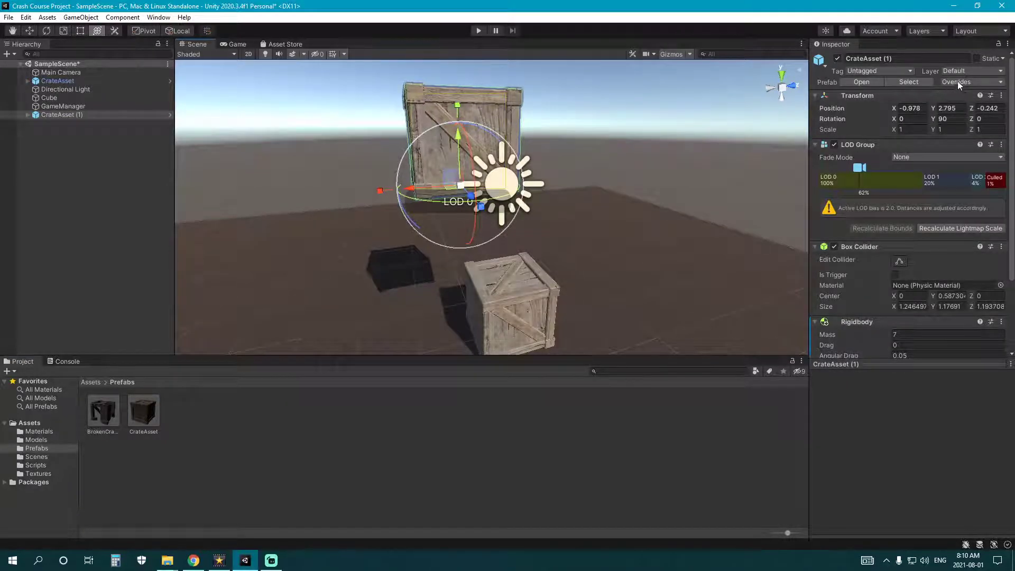
{"action": "left_click_drag", "start_coordinate": [495, 196], "coordinate": [516, 185], "text": "alt"}
{"action": "left_click_drag", "start_coordinate": [568, 230], "coordinate": [564, 213], "text": "alt"}
{"action": "mouse_move", "coordinate": [564, 212]}
{"action": "middle_mouse_down"}
{"action": "mouse_move", "coordinate": [549, 149]}
{"action": "mouse_move", "coordinate": [551, 219]}
{"action": "middle_mouse_up"}
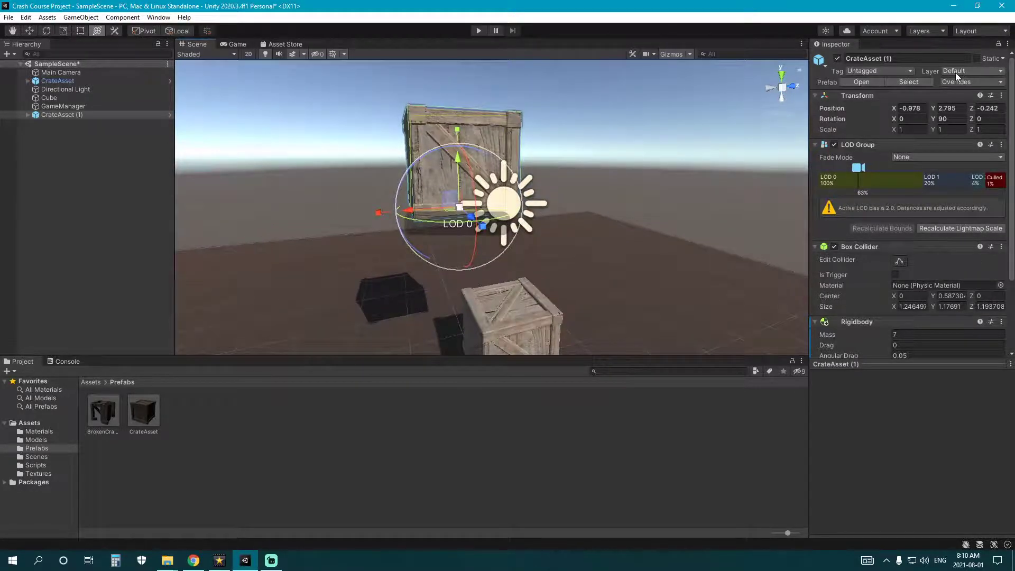
- Add a new layer named Special Effects as User Layer 3
{"action": "left_click", "coordinate": [956, 71]}
{"action": "left_click", "coordinate": [954, 156]}
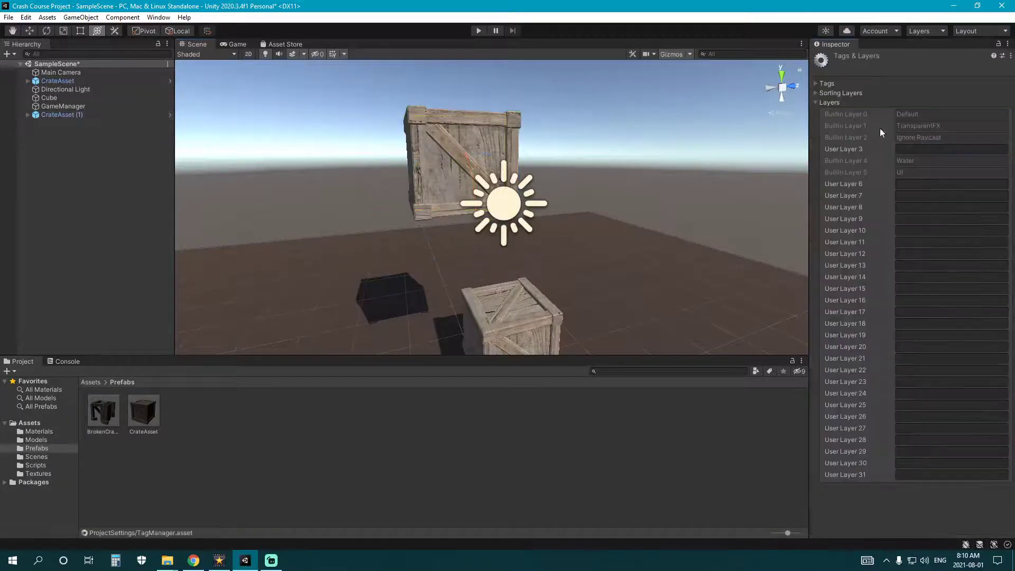
{"action": "left_click", "coordinate": [912, 148]}
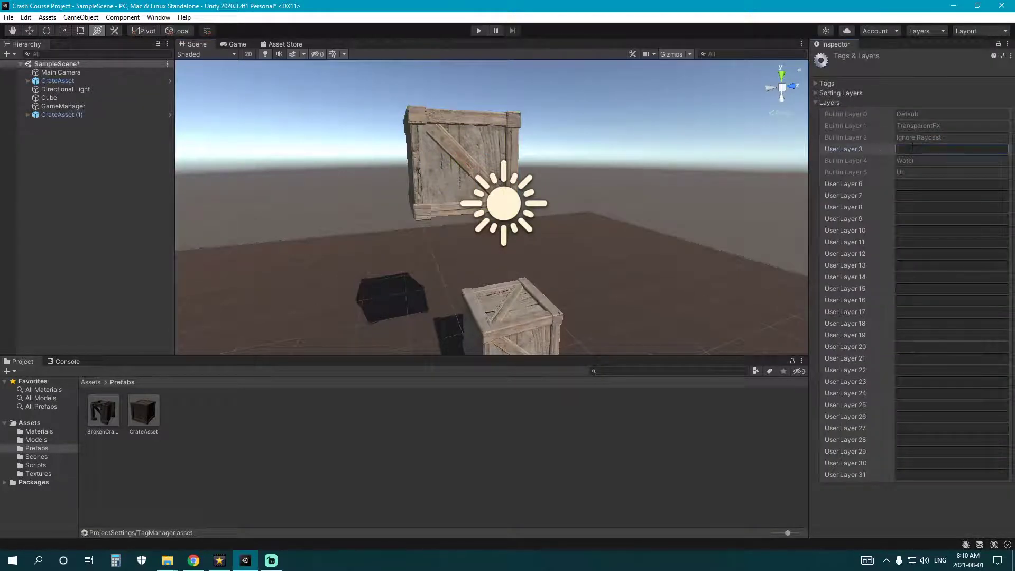
{"action": "type", "text": "Special Effect"}
{"action": "type", "text": "s"}
{"action": "left_click_drag", "start_coordinate": [944, 148], "coordinate": [897, 149]}
{"action": "left_click", "coordinate": [948, 148]}
{"action": "key", "text": "Return"}
{"action": "left_click", "coordinate": [953, 149]}
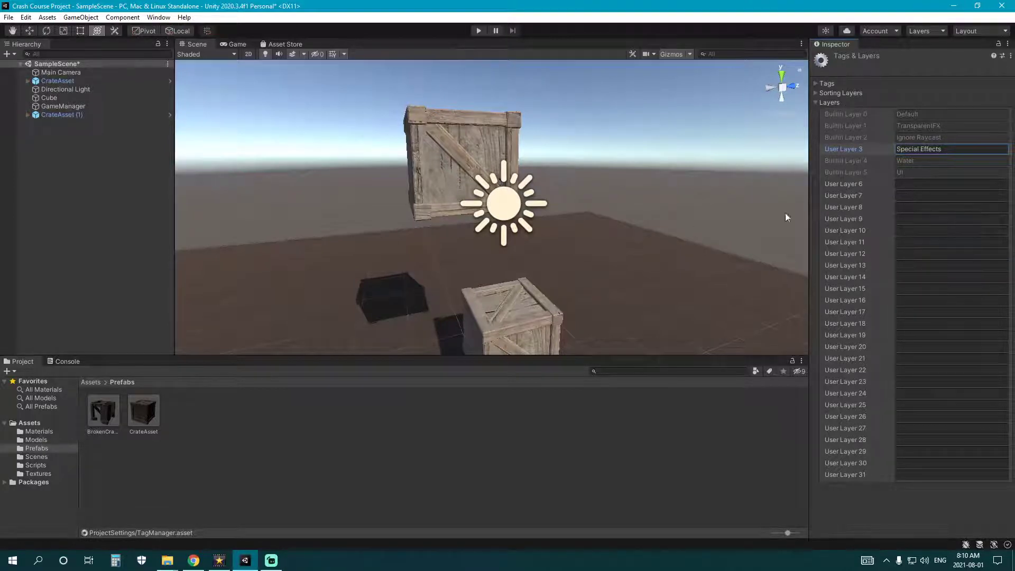
{"action": "left_click", "coordinate": [582, 423]}
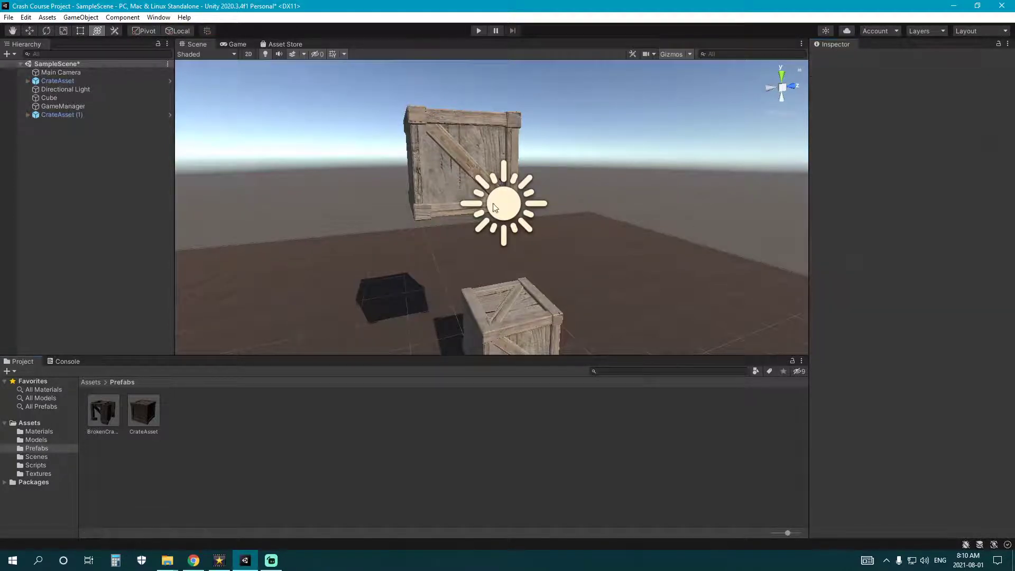
- Check the layers available to the upper crate for the Special Effects entry without changing its layer
{"action": "left_click", "coordinate": [475, 211]}
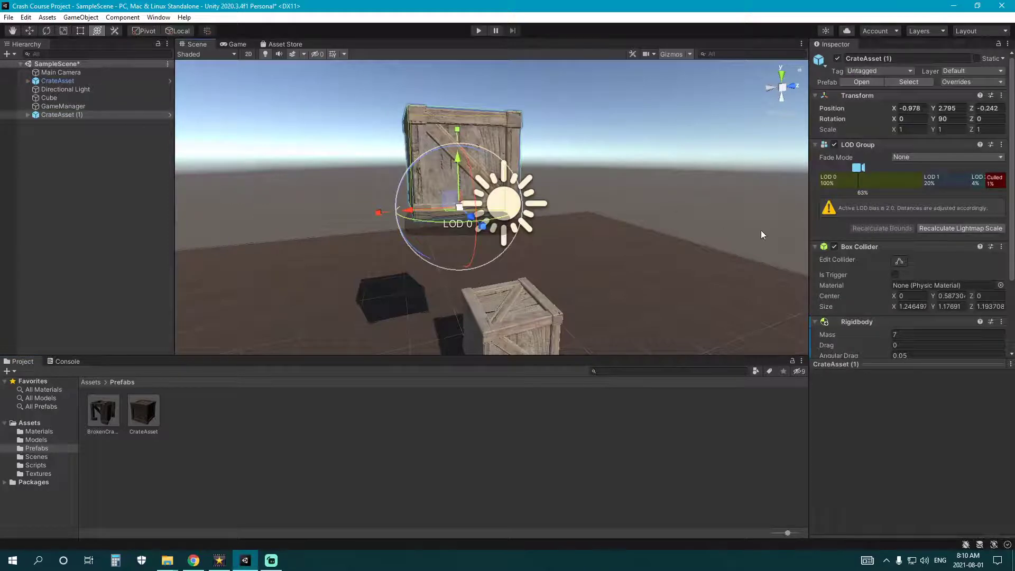
{"action": "left_click", "coordinate": [972, 71]}
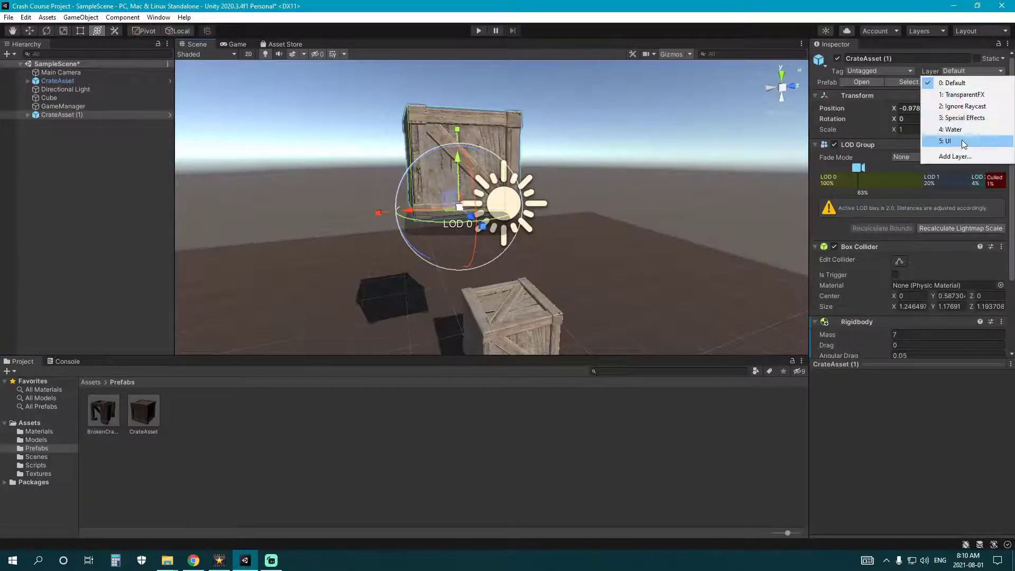
{"action": "left_click", "coordinate": [517, 442]}
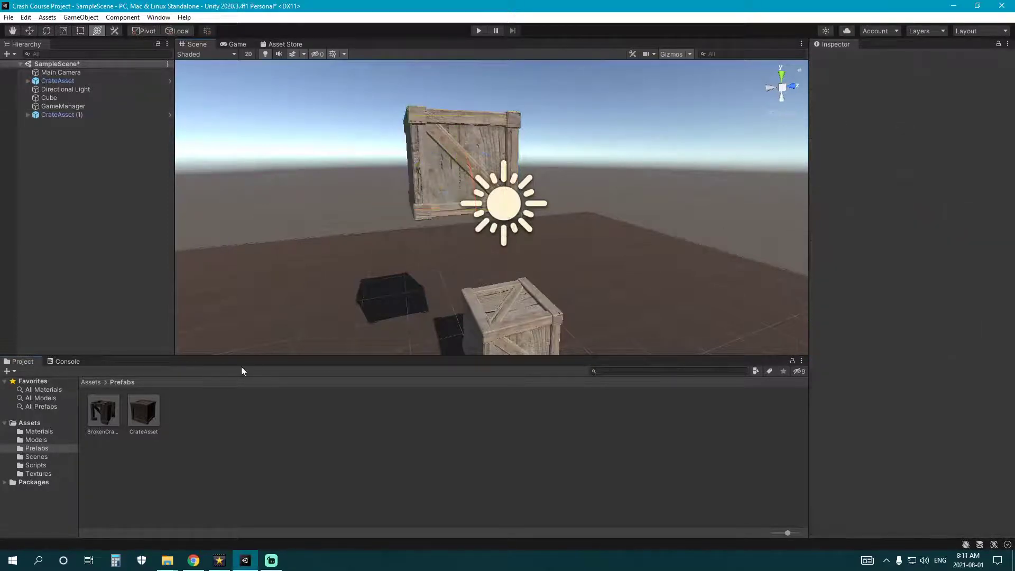
- In the BrokenCrateAsset prefab, assign all pieces from WoodenCrate_Broken_01 to WoodenCrate_Broken_41 to the Special Effects layer and return to the scene
{"action": "double_click", "coordinate": [105, 408]}
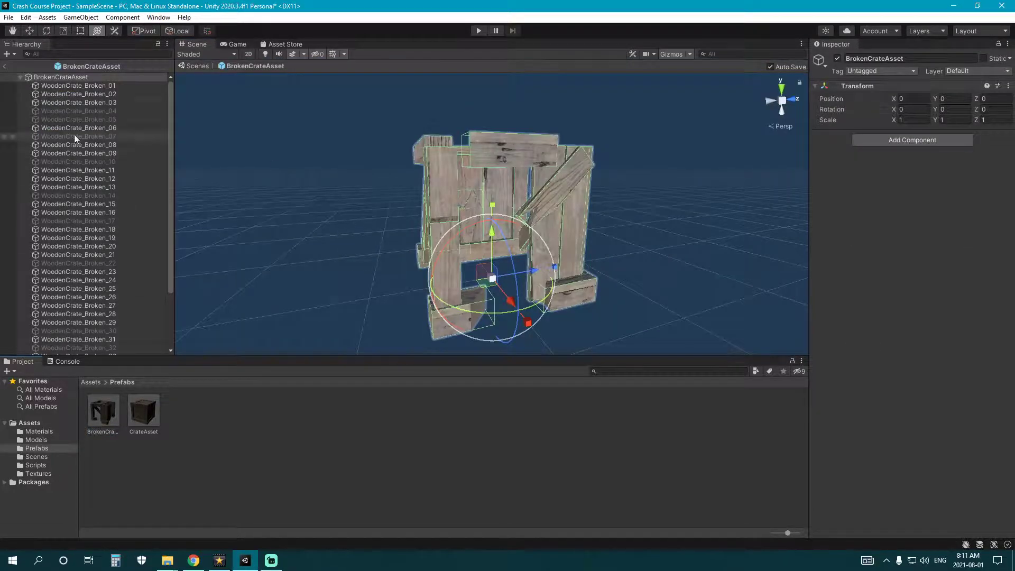
{"action": "left_click", "coordinate": [79, 85]}
{"action": "scroll", "coordinate": [126, 189], "scroll_direction": "down", "scroll_amount": 3}
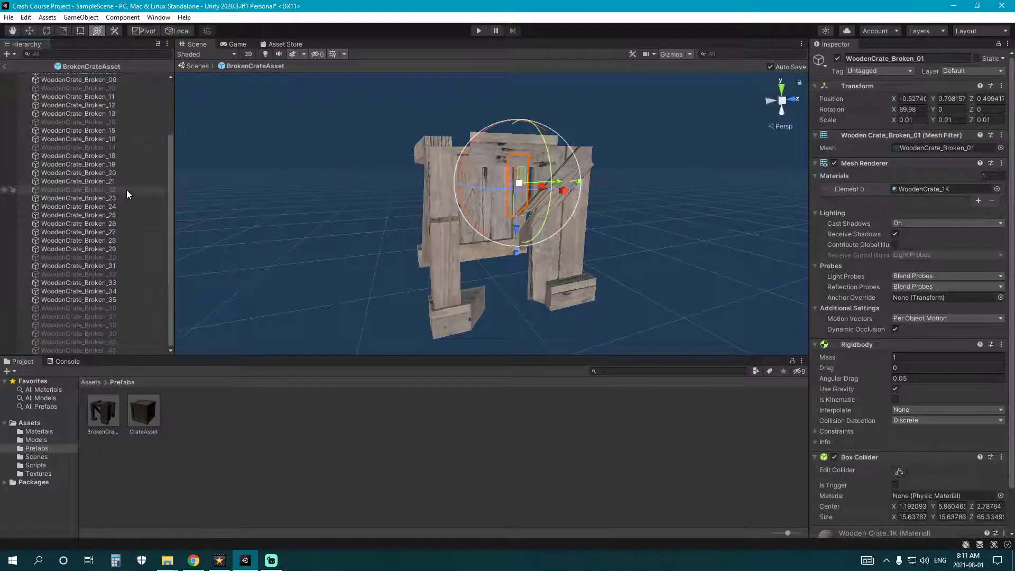
{"action": "left_click", "coordinate": [122, 348], "text": "shift"}
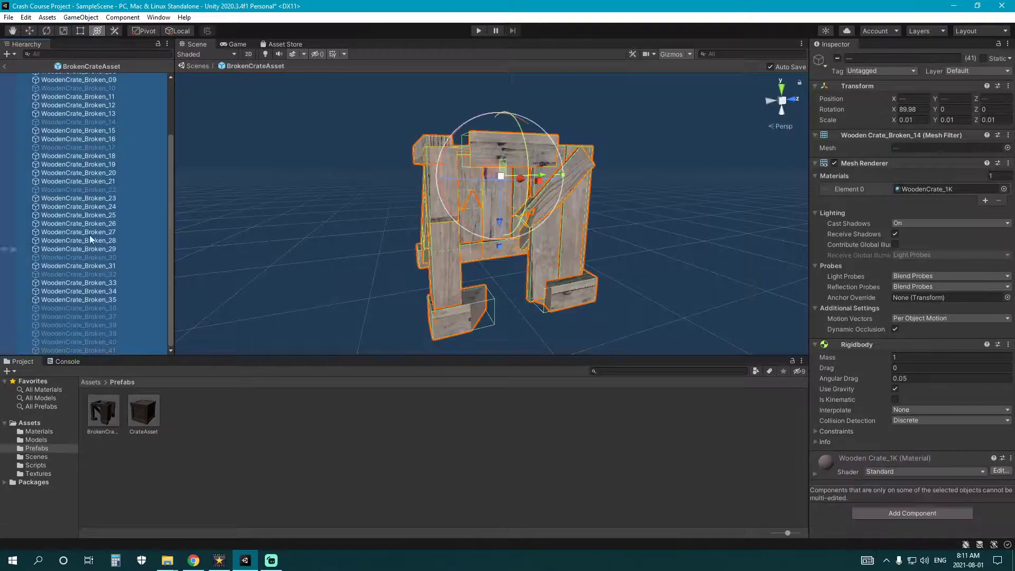
{"action": "left_click", "coordinate": [963, 71]}
{"action": "left_click", "coordinate": [951, 119]}
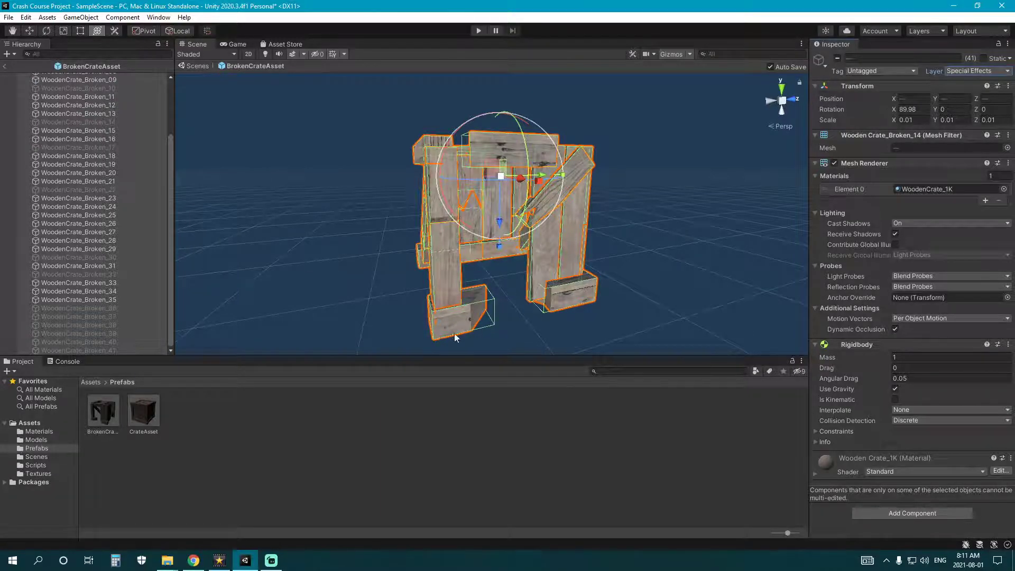
{"action": "left_click", "coordinate": [455, 427]}
{"action": "left_click", "coordinate": [7, 67]}
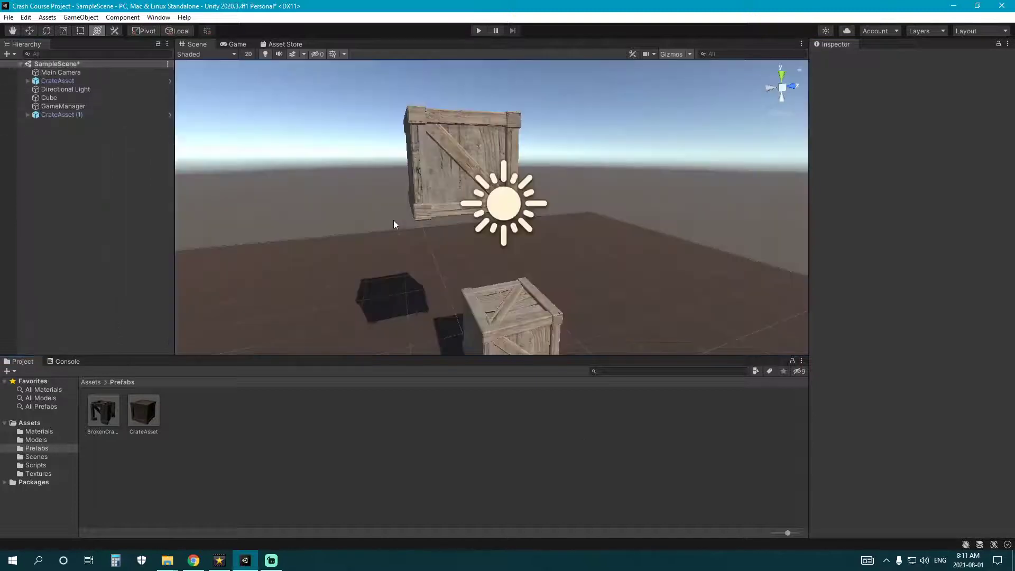
- Delete the raised crate copy, CrateAsset (1), from the scene
{"action": "right_click_drag", "start_coordinate": [408, 228], "coordinate": [439, 222]}
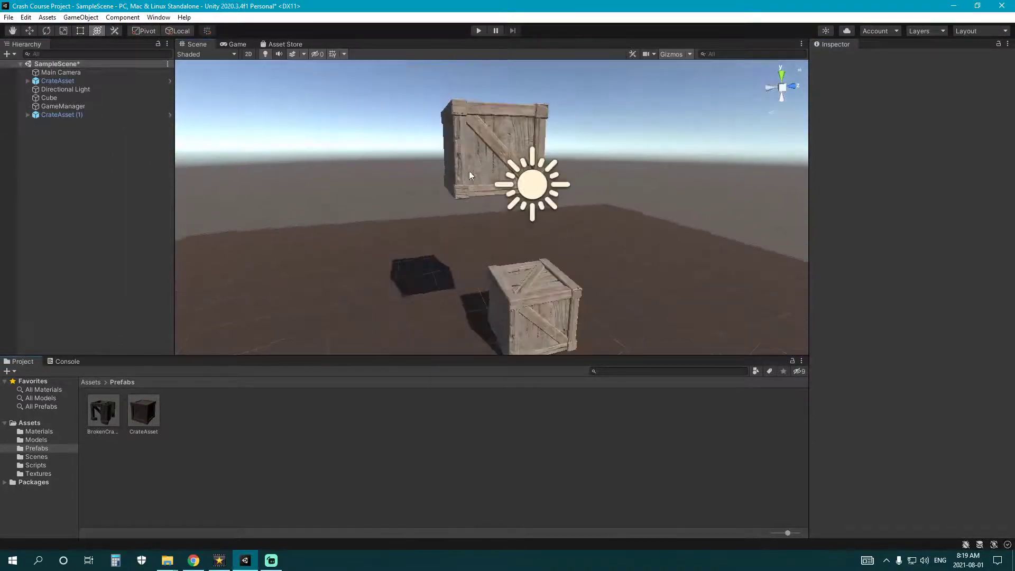
{"action": "left_click", "coordinate": [458, 170]}
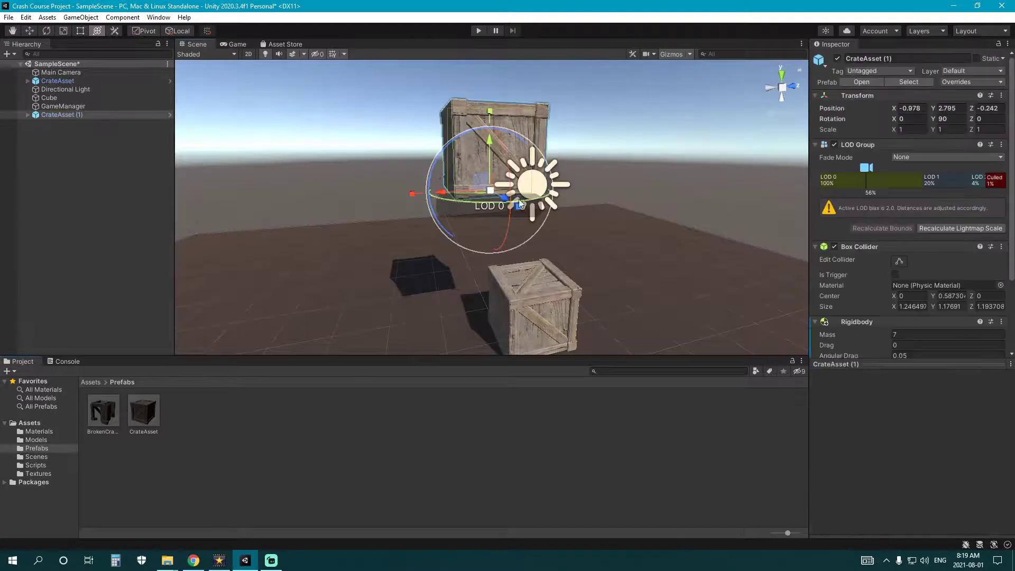
{"action": "left_click", "coordinate": [160, 422]}
{"action": "left_click", "coordinate": [87, 82]}
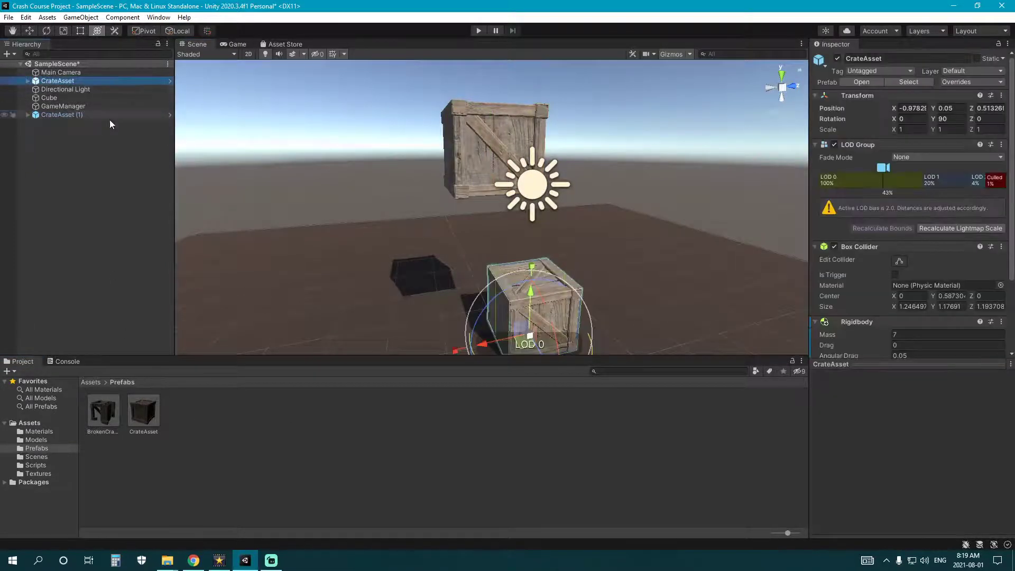
{"action": "left_click", "coordinate": [479, 138]}
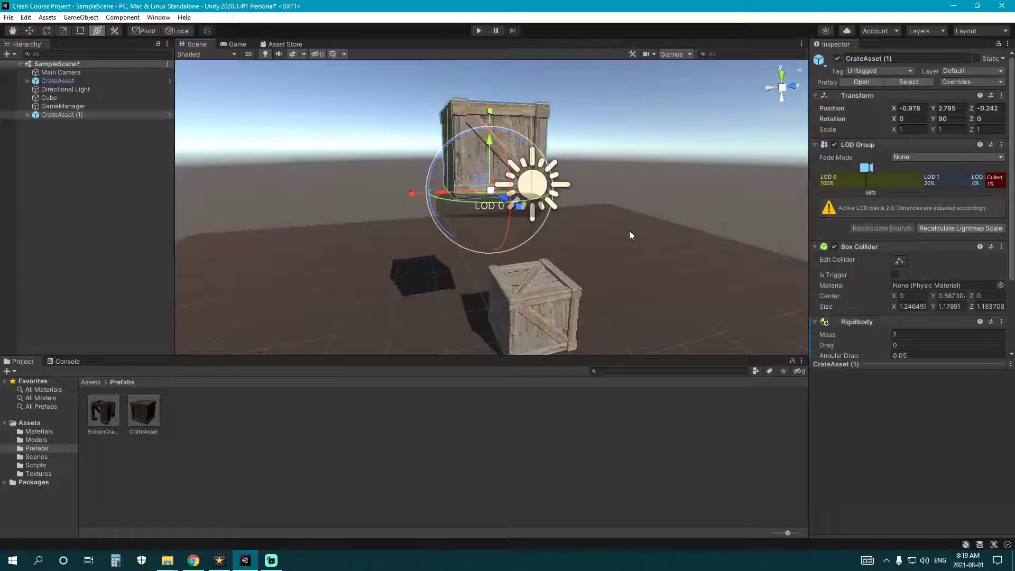
{"action": "key", "text": "Delete"}
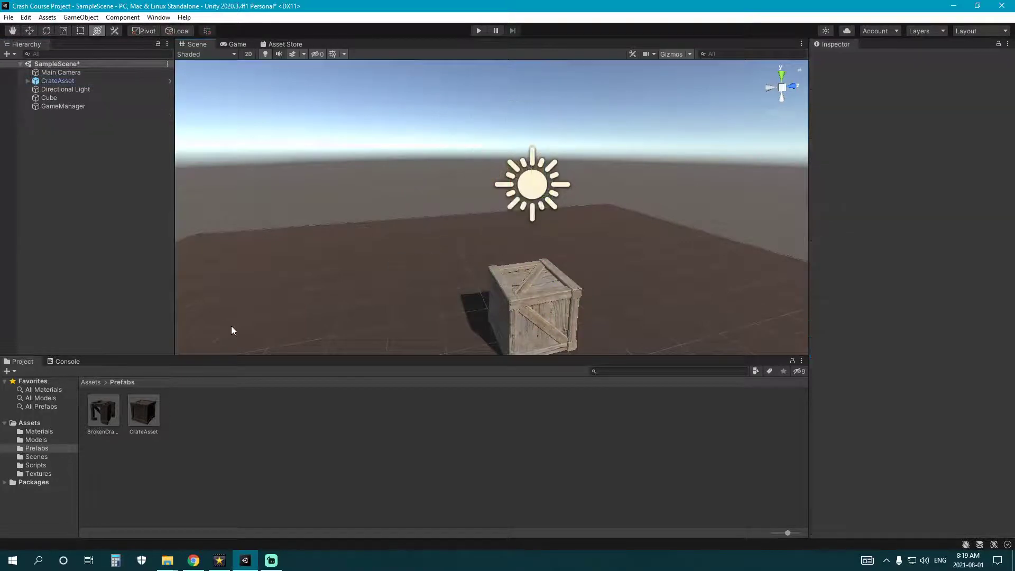
- Remove the Rigidbody component from the remaining CrateAsset instance in the scene
{"action": "double_click", "coordinate": [143, 411]}
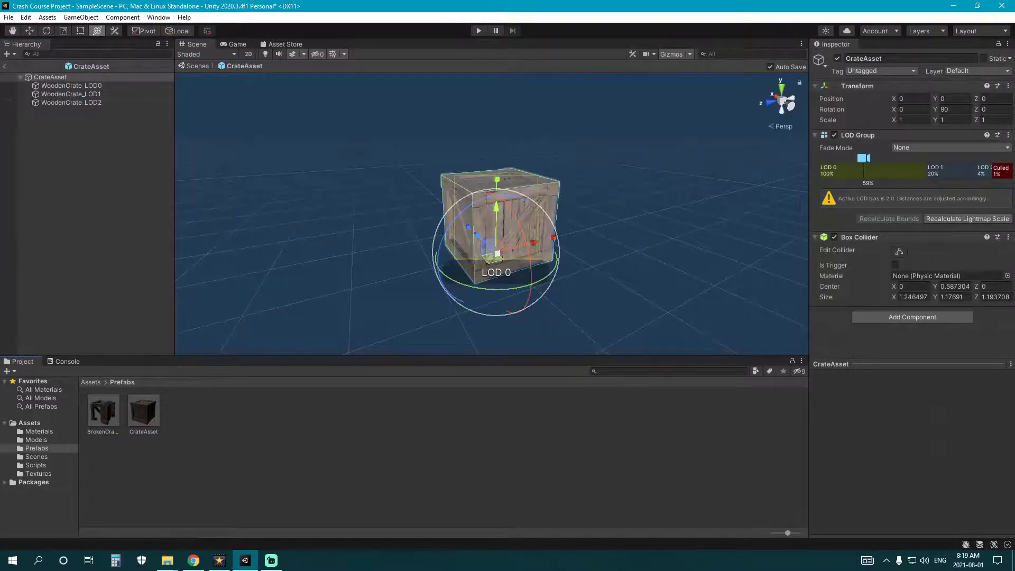
{"action": "left_click", "coordinate": [5, 66]}
{"action": "left_click", "coordinate": [36, 81]}
{"action": "right_click", "coordinate": [858, 321]}
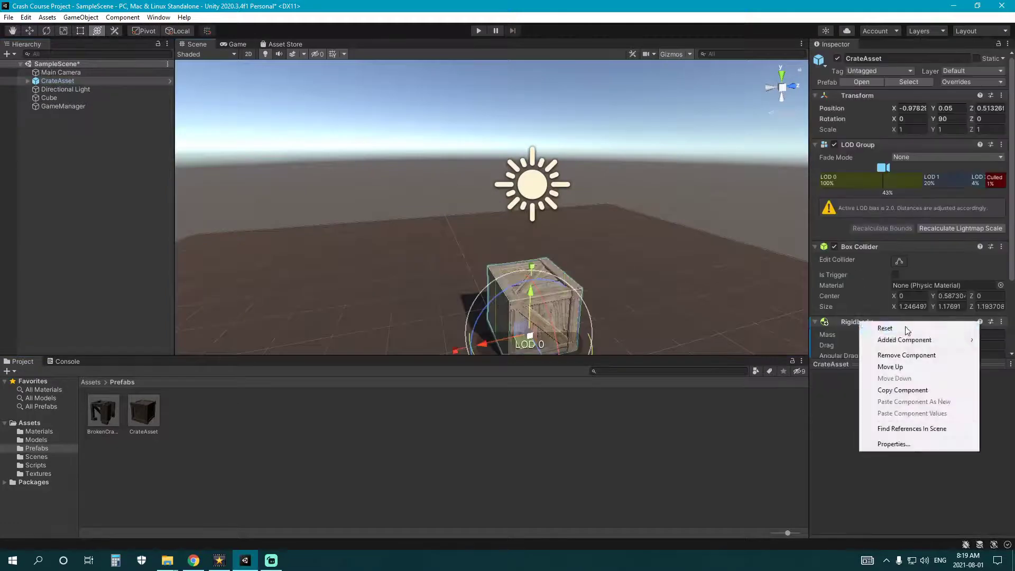
{"action": "left_click", "coordinate": [909, 356]}
{"action": "left_click", "coordinate": [326, 428]}
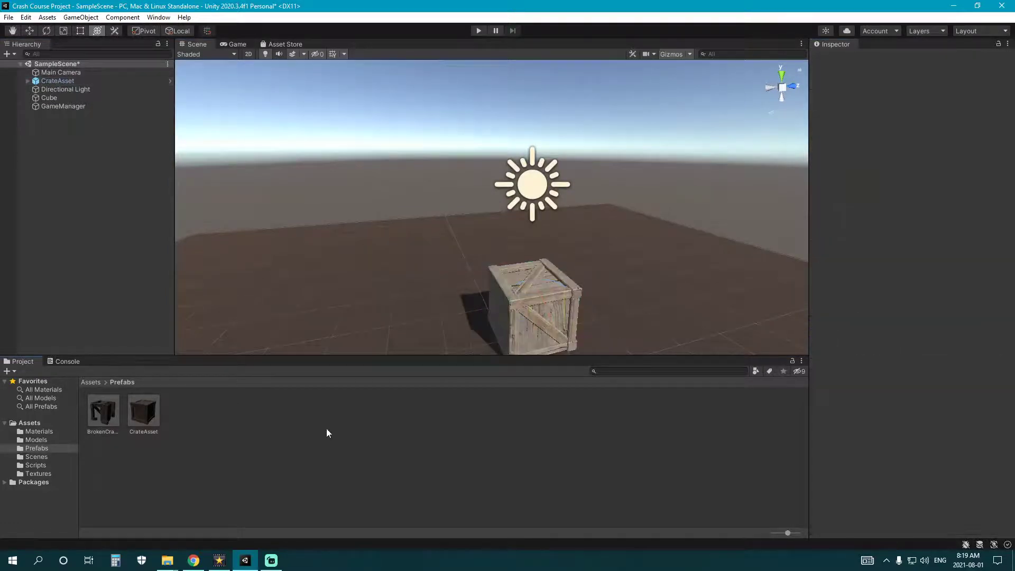
- Add a Rigidbody component to the CrateAsset prefab itself, return to the scene and check the placed crate's components
{"action": "double_click", "coordinate": [153, 416]}
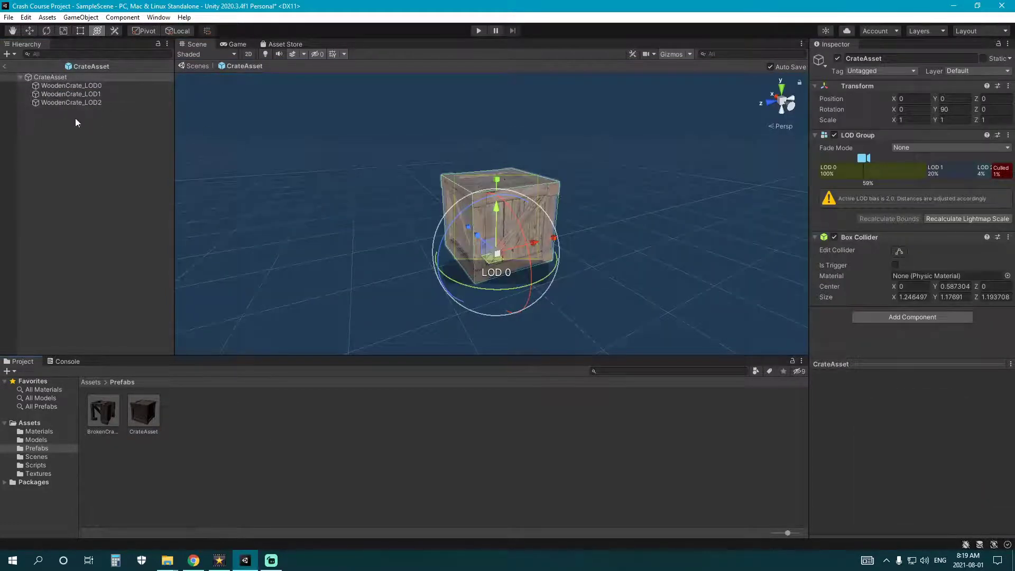
{"action": "left_click", "coordinate": [906, 316]}
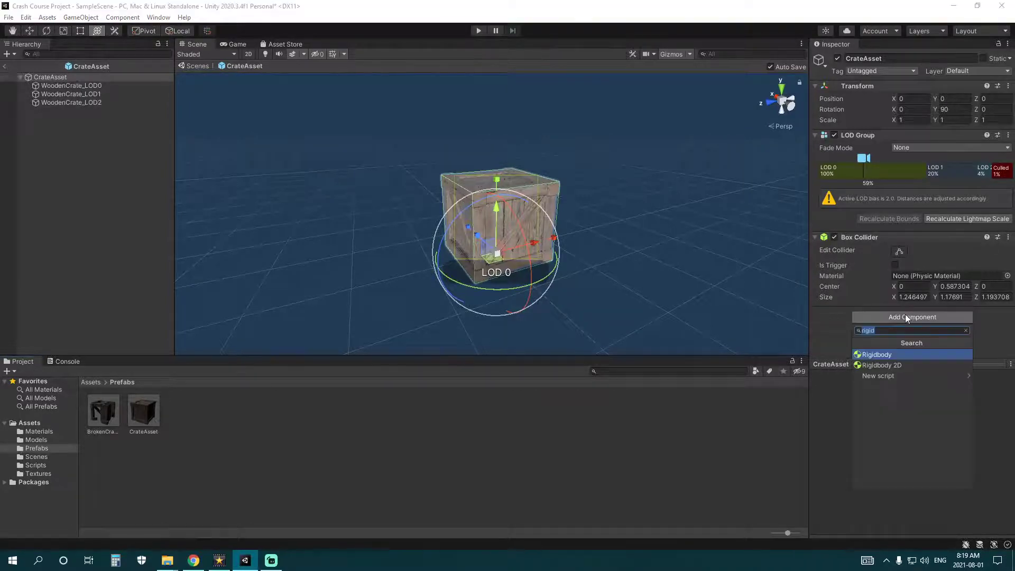
{"action": "left_click", "coordinate": [876, 354]}
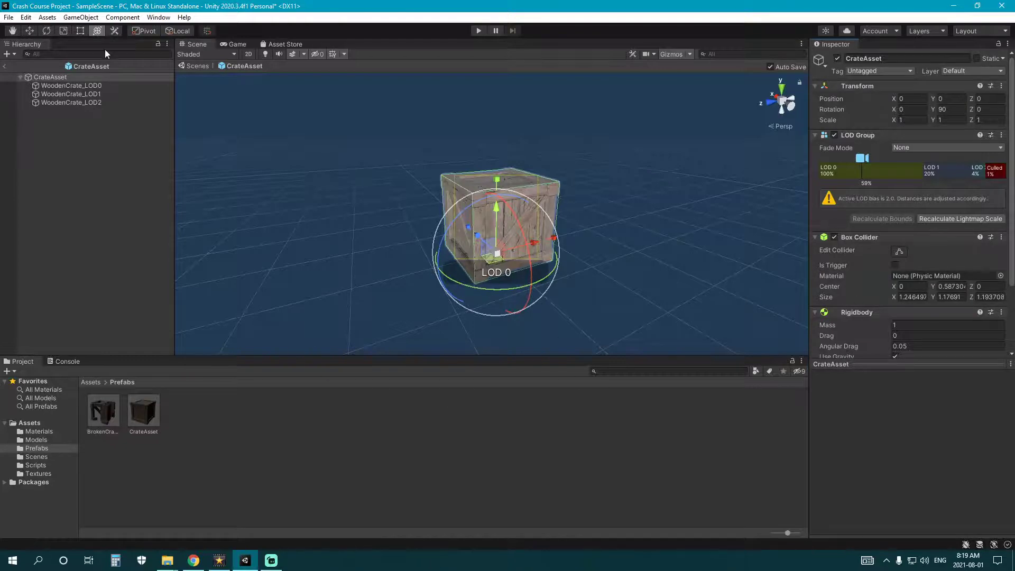
{"action": "left_click", "coordinate": [5, 66]}
{"action": "left_click", "coordinate": [535, 301]}
{"action": "scroll", "coordinate": [887, 324], "scroll_direction": "down", "scroll_amount": 3}
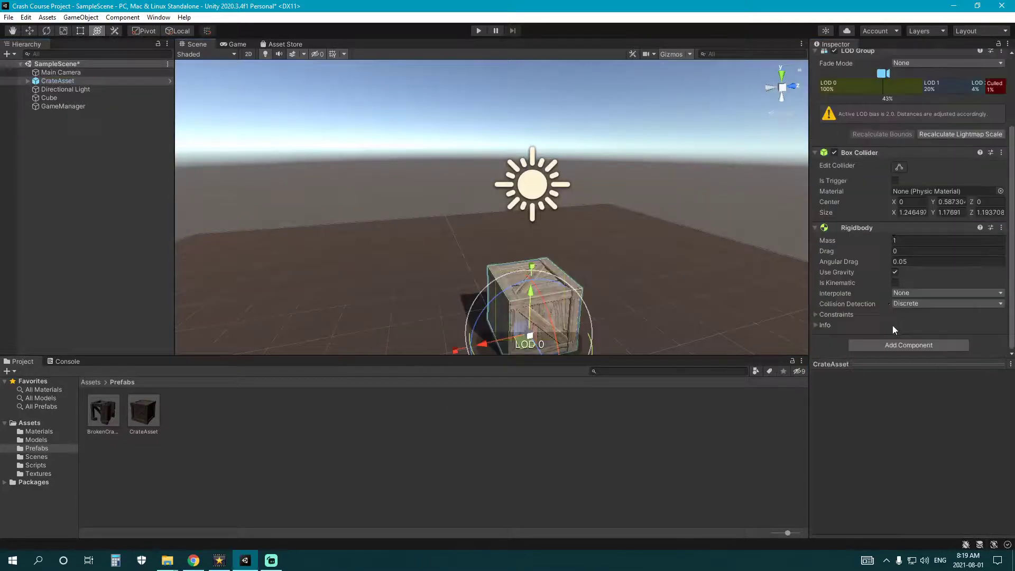
- Inspect the CrateAsset prefab's Box Collider and Rigidbody components and return to the scene
{"action": "left_click", "coordinate": [270, 419]}
{"action": "double_click", "coordinate": [145, 413]}
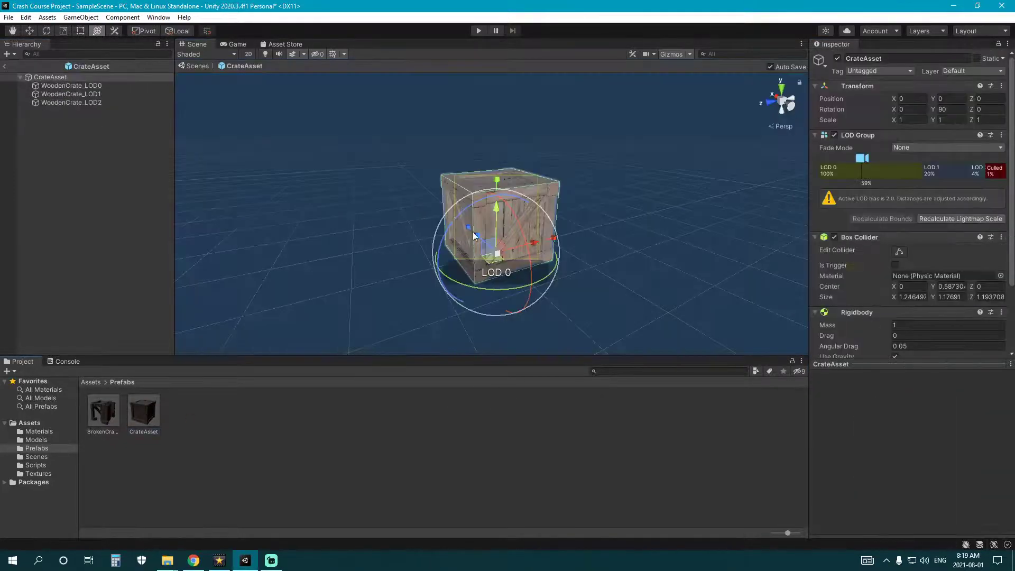
{"action": "left_click", "coordinate": [4, 66]}
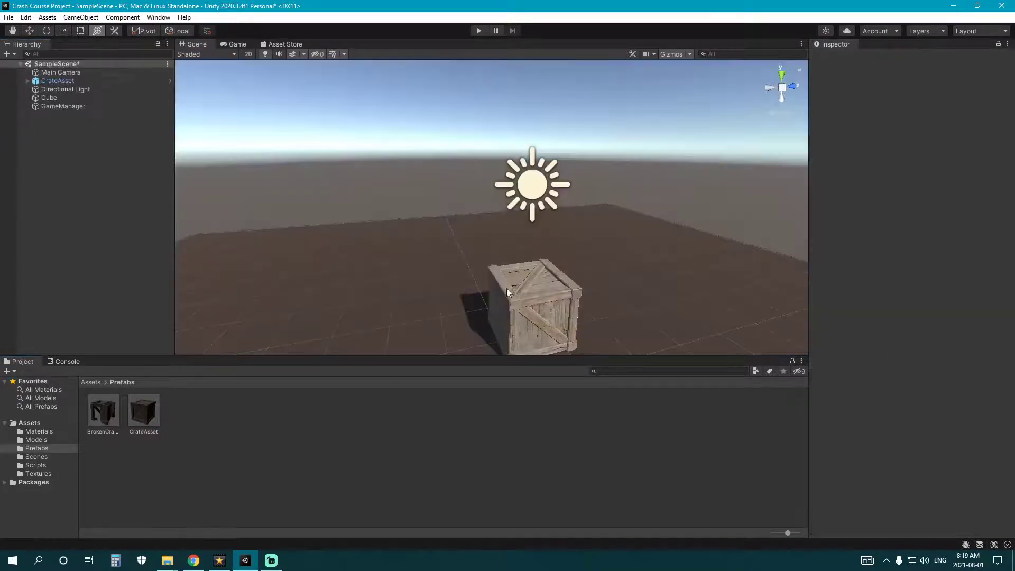
- Duplicate the placed CrateAsset crate and raise the copy to a Y position of about 1.21, stacking it on the original
{"action": "right_click_drag", "start_coordinate": [227, 185], "coordinate": [283, 217]}
{"action": "left_click", "coordinate": [456, 394]}
{"action": "left_click", "coordinate": [443, 263]}
{"action": "scroll", "coordinate": [391, 286], "scroll_direction": "up", "scroll_amount": 3}
{"action": "key", "text": "ctrl+d"}
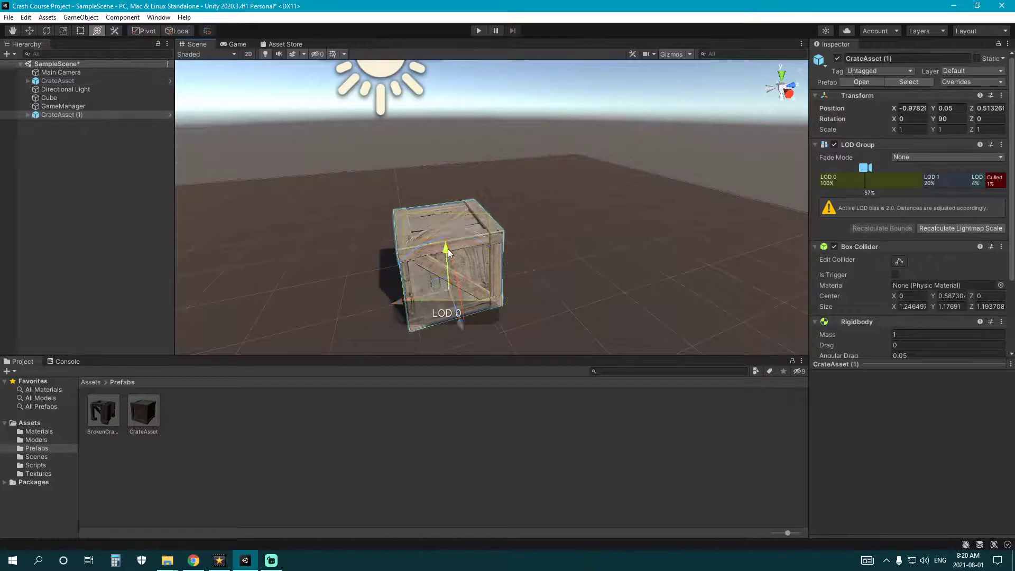
{"action": "left_click_drag", "start_coordinate": [448, 255], "coordinate": [452, 179]}
{"action": "left_click", "coordinate": [484, 390]}
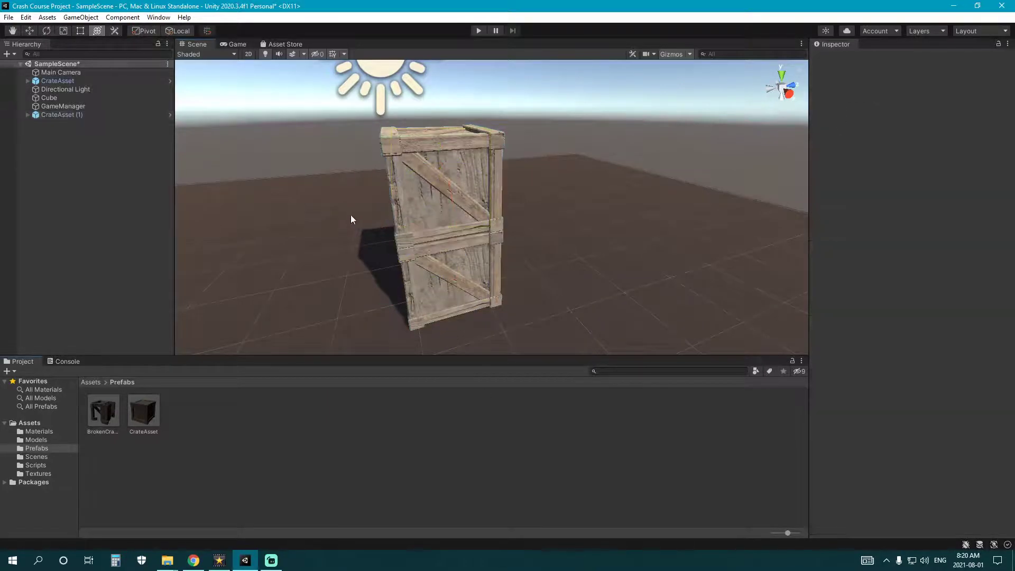
- Run the game and test the physics by pulling the lower CrateAsset out sideways and placing it on top of the other crate
{"action": "left_click", "coordinate": [479, 31]}
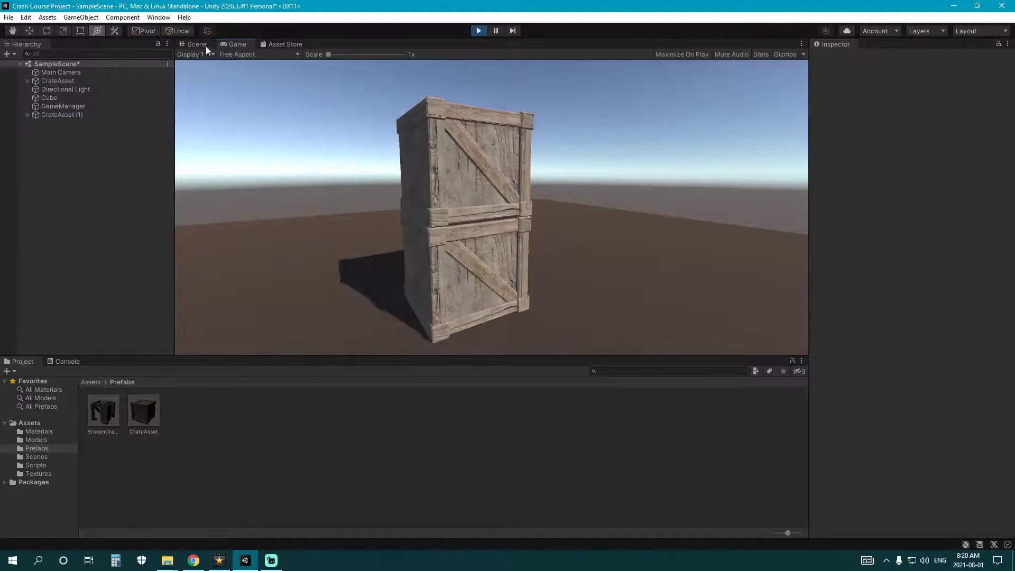
{"action": "left_click", "coordinate": [197, 44]}
{"action": "left_click", "coordinate": [467, 280]}
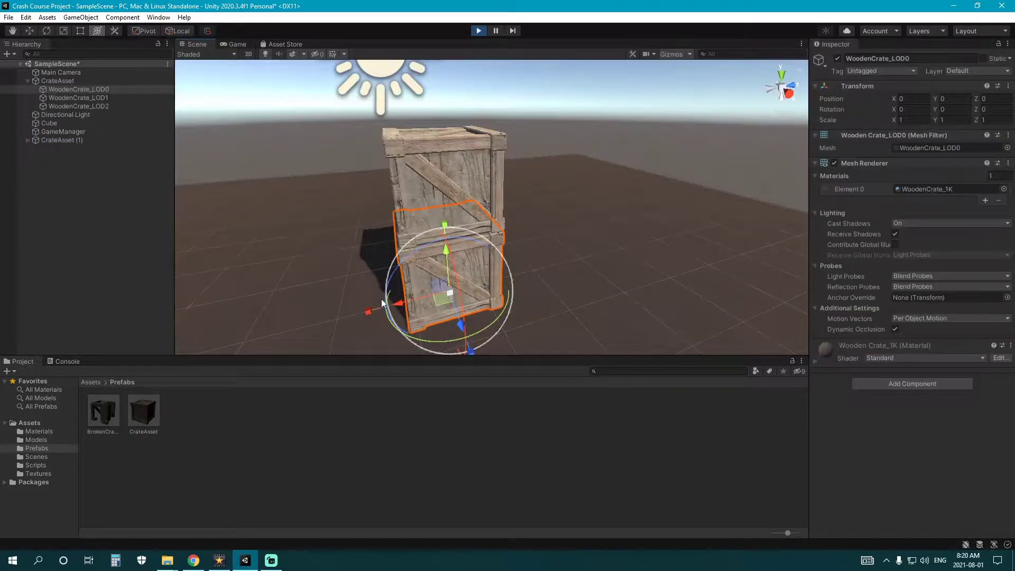
{"action": "left_click", "coordinate": [58, 80]}
{"action": "left_click_drag", "start_coordinate": [400, 304], "coordinate": [528, 284]}
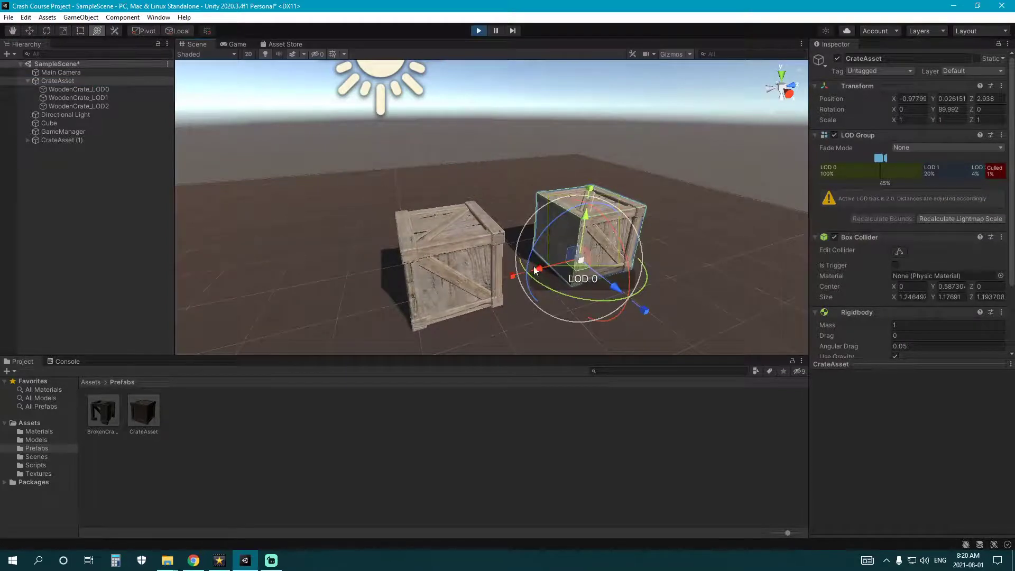
{"action": "left_click_drag", "start_coordinate": [574, 255], "coordinate": [414, 200]}
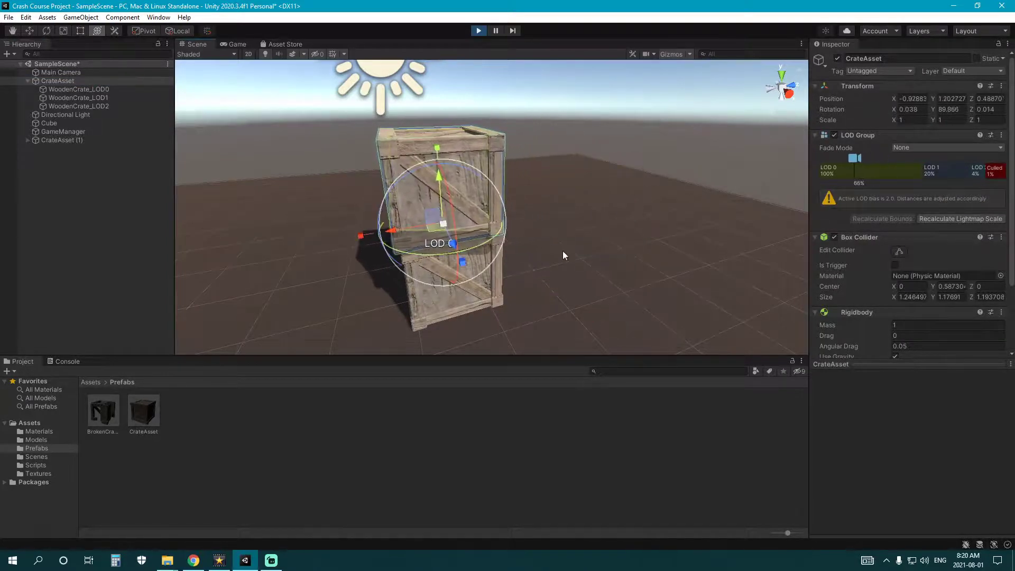
- Test the physics again by pulling CrateAsset (1) out from under the other crate, and stop the game
{"action": "left_click", "coordinate": [422, 327]}
{"action": "left_click", "coordinate": [85, 140]}
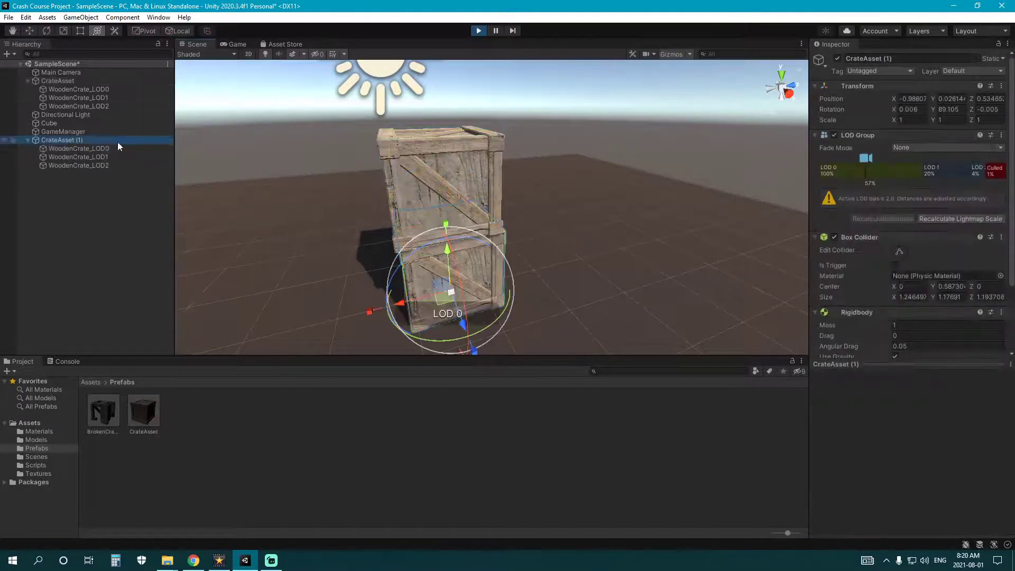
{"action": "left_click_drag", "start_coordinate": [400, 302], "coordinate": [516, 277]}
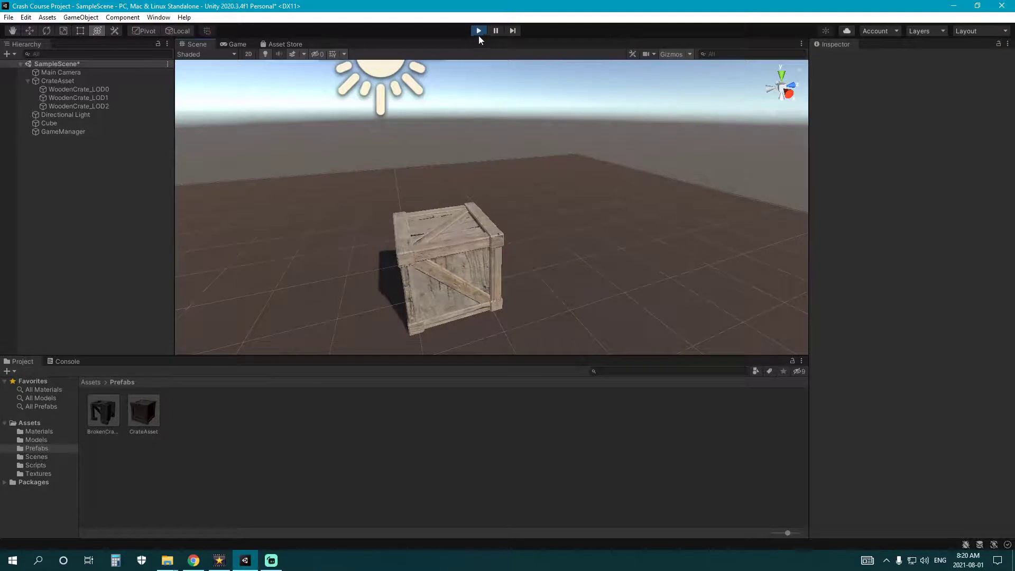
{"action": "left_click", "coordinate": [478, 30]}
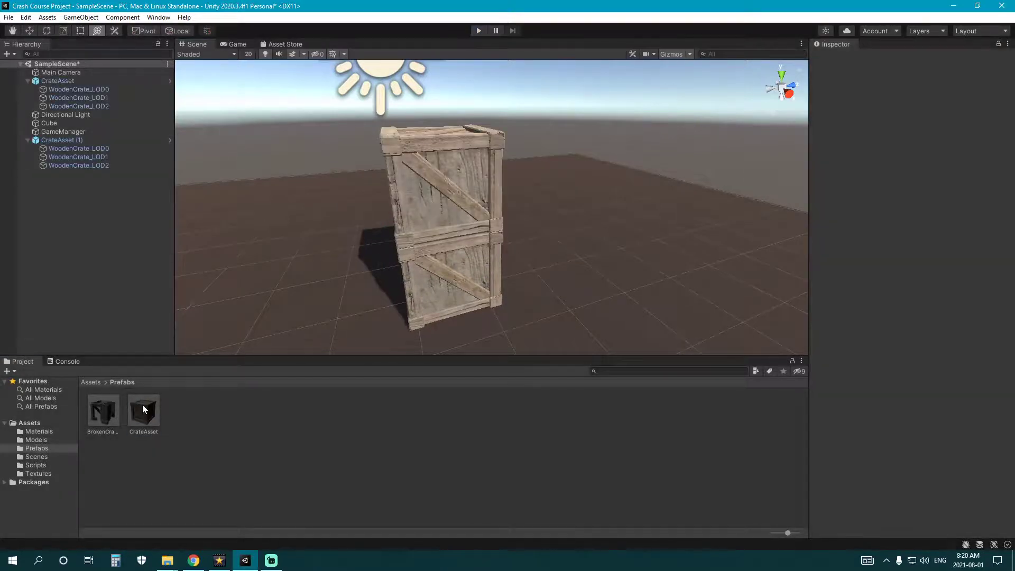
- Set the Rigidbody mass to 8 in the CrateAsset prefab, return to the scene and check the upper crate's components
{"action": "double_click", "coordinate": [143, 408]}
{"action": "left_click", "coordinate": [906, 325]}
{"action": "type", "text": "7"}
{"action": "left_click", "coordinate": [861, 321]}
{"action": "type", "text": "8"}
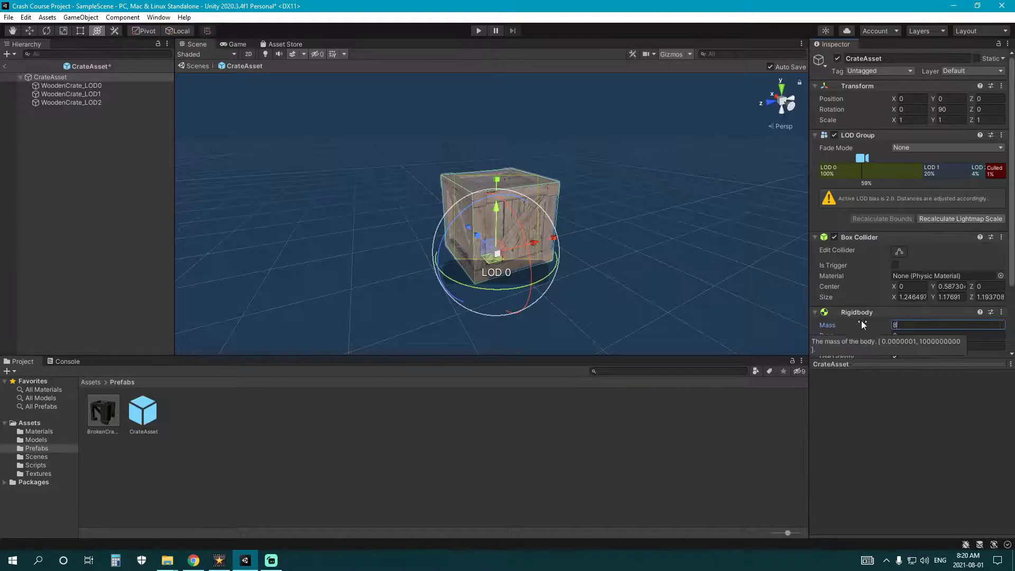
{"action": "left_click", "coordinate": [378, 425]}
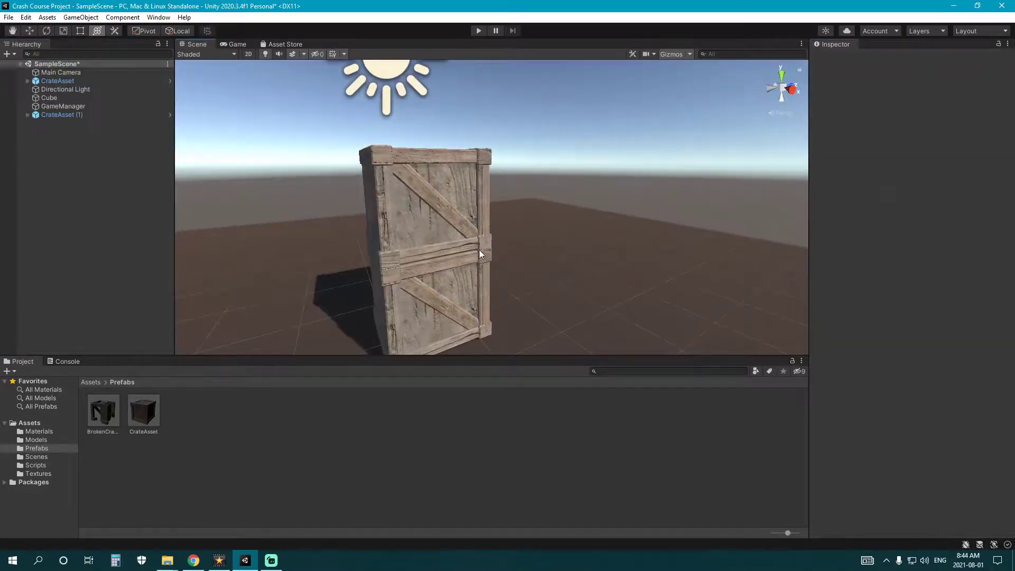
{"action": "left_click", "coordinate": [479, 250]}
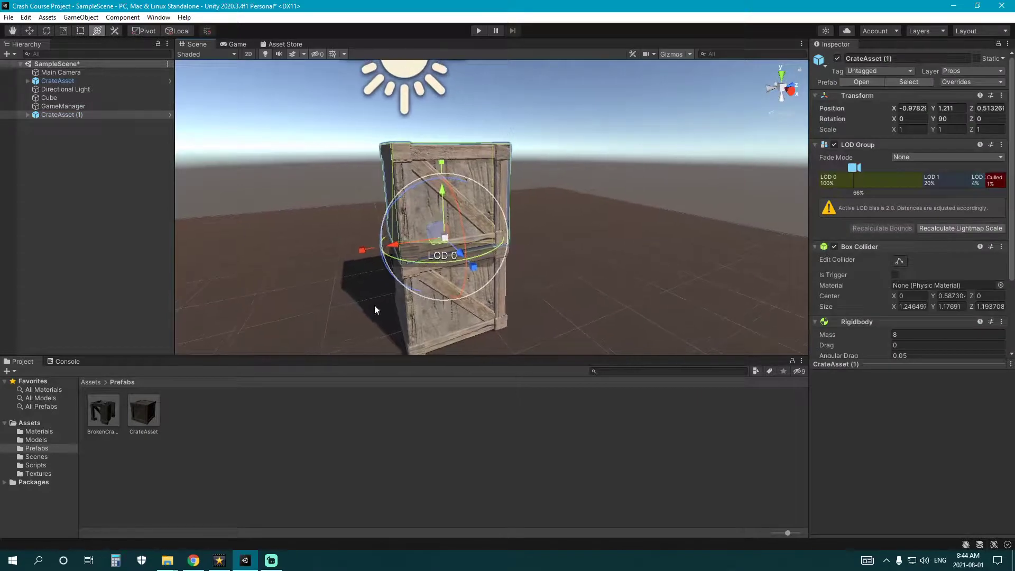
- Import Coin_Albedo, Coin_AO, Coin_Metallic and Coin_Normal from the desktop's CrashCourseTextures folder into the project's Textures folder
{"action": "left_click", "coordinate": [52, 473]}
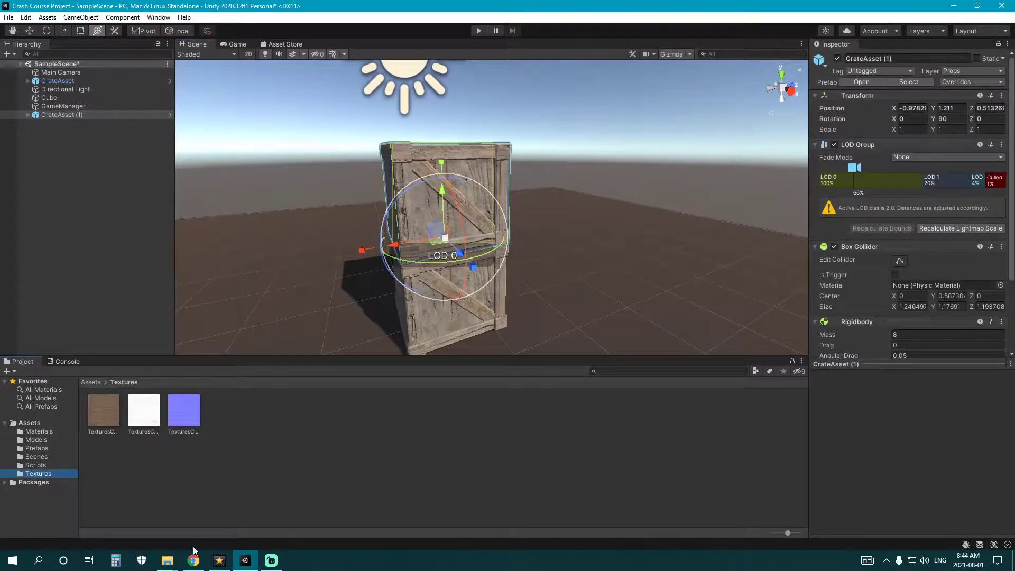
{"action": "left_click", "coordinate": [167, 561]}
{"action": "left_click", "coordinate": [103, 482]}
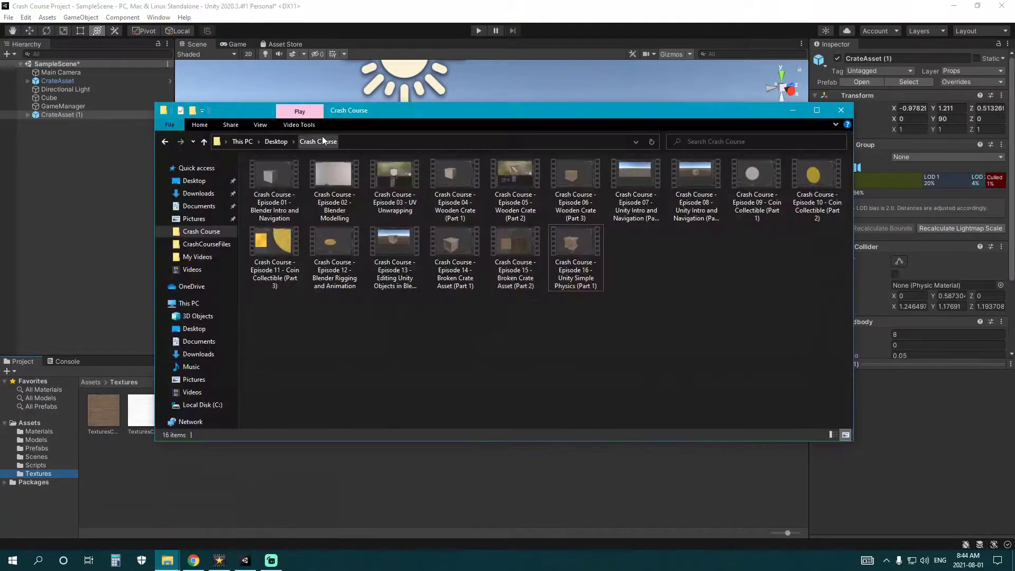
{"action": "left_click", "coordinate": [194, 180]}
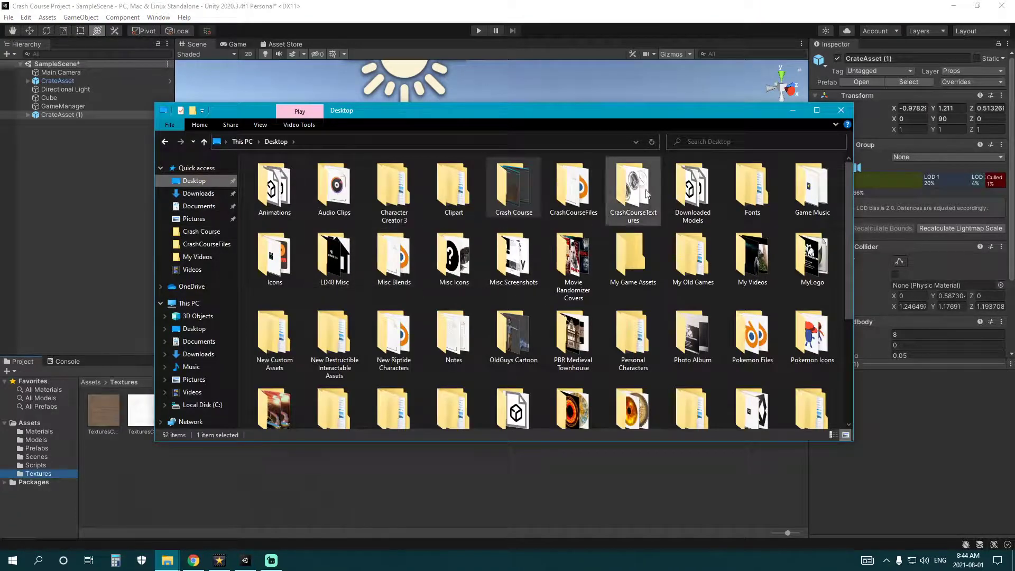
{"action": "double_click", "coordinate": [633, 188]}
{"action": "left_click", "coordinate": [273, 182]}
{"action": "left_click", "coordinate": [454, 195], "text": "shift"}
{"action": "left_click_drag", "start_coordinate": [278, 195], "coordinate": [239, 461]}
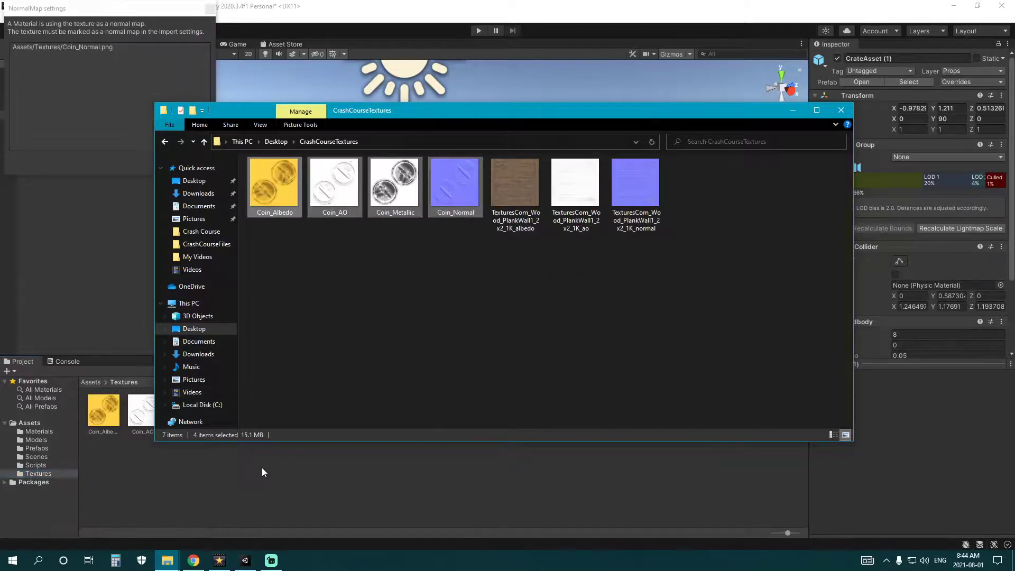
- Fix the Coin_Normal import so it is marked as a normal map, and check the texture types of Coin_Metallic and Coin_Normal
{"action": "left_click", "coordinate": [99, 104]}
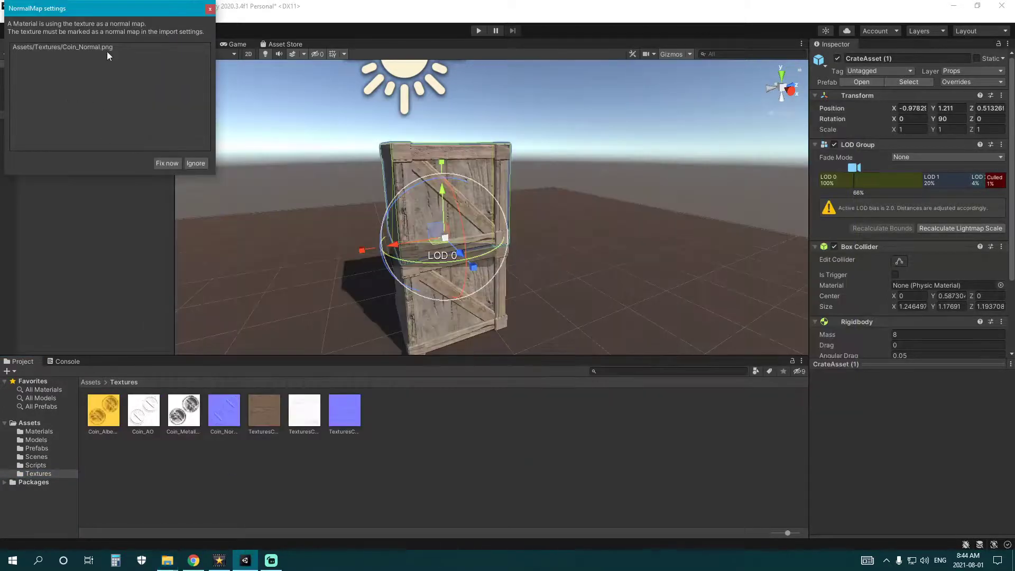
{"action": "left_click", "coordinate": [169, 165]}
{"action": "left_click", "coordinate": [185, 412]}
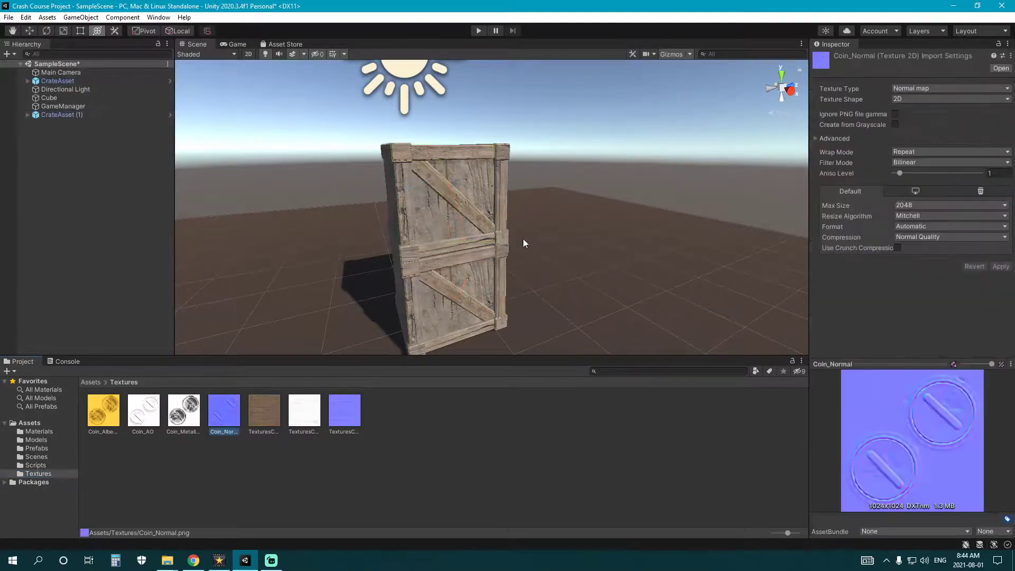
{"action": "left_click", "coordinate": [932, 88]}
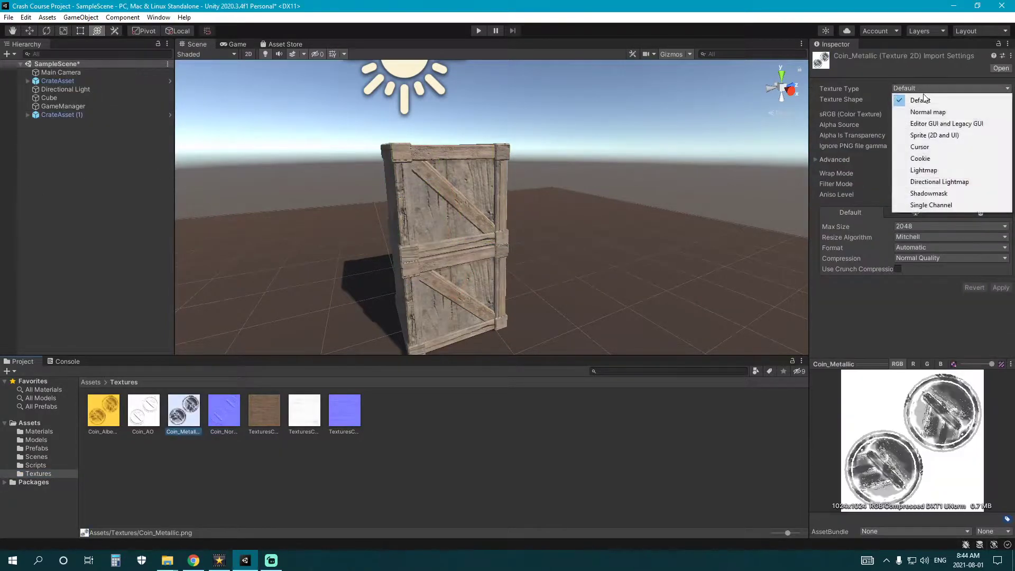
{"action": "left_click", "coordinate": [230, 408]}
{"action": "left_click", "coordinate": [950, 87]}
{"action": "left_click", "coordinate": [936, 110]}
{"action": "left_click", "coordinate": [299, 260]}
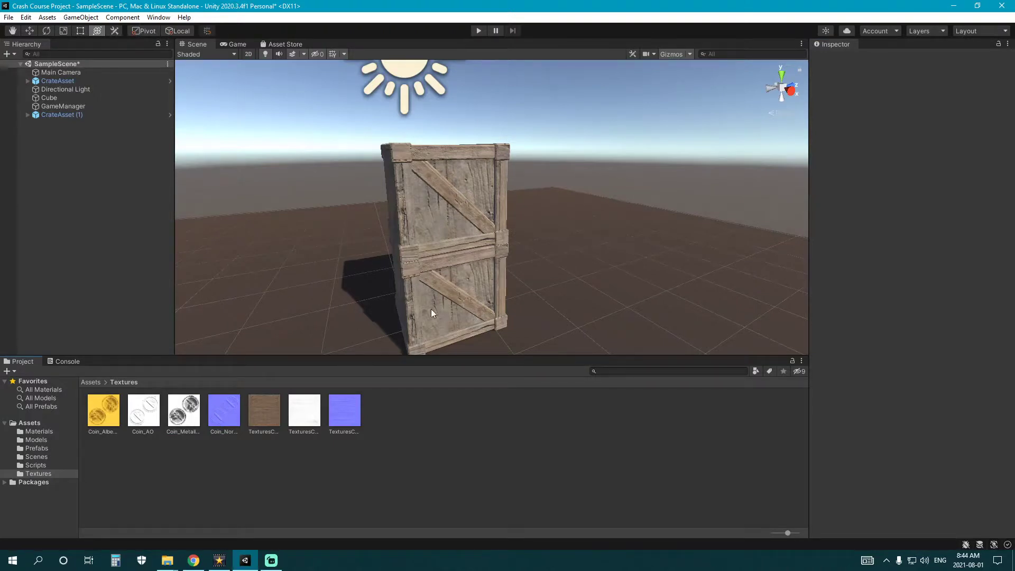
{"action": "right_click_drag", "start_coordinate": [475, 255], "coordinate": [428, 251]}
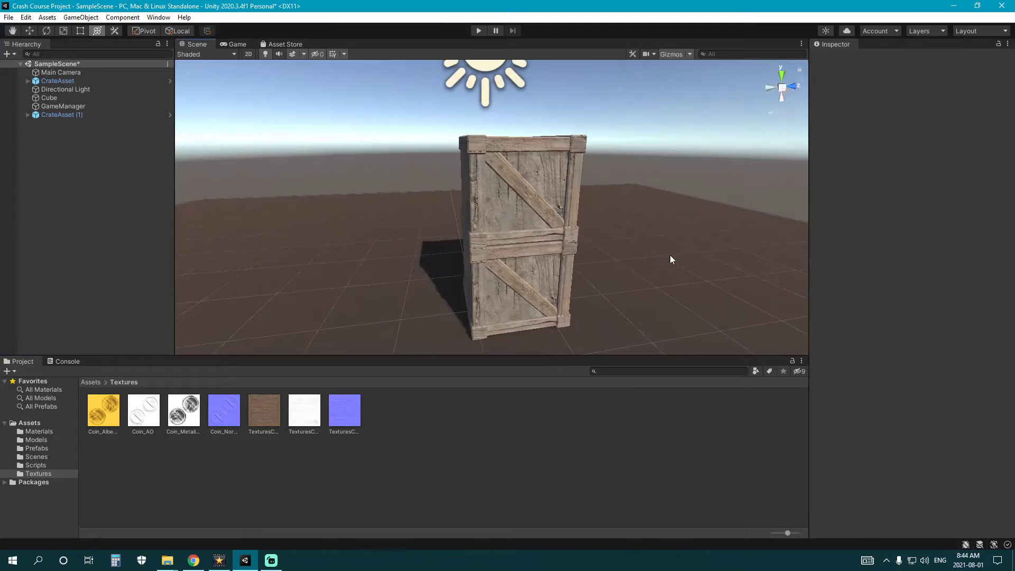
{"action": "right_click_drag", "start_coordinate": [617, 257], "coordinate": [475, 258]}
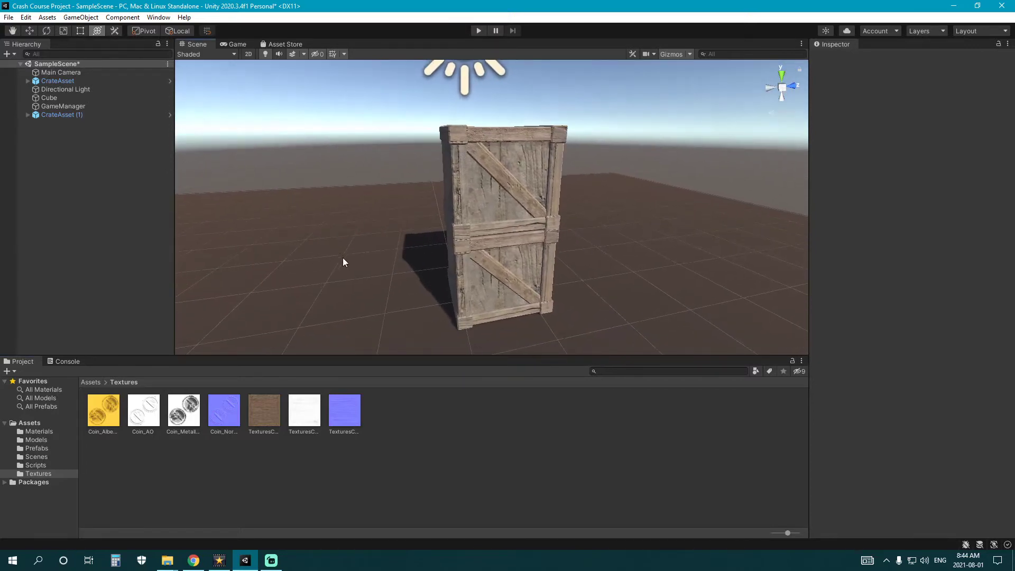